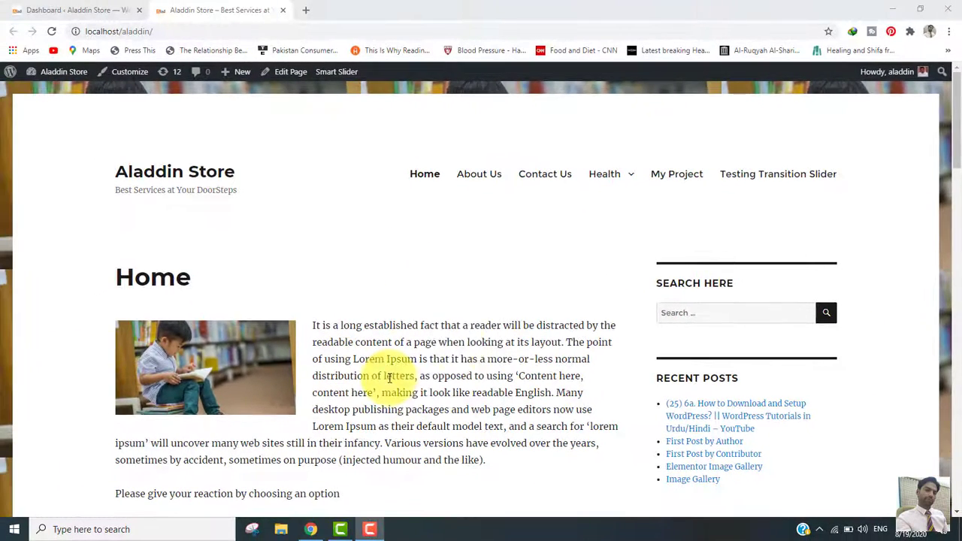
Search the site for "losing weight" using the sidebar search form
click(716, 314)
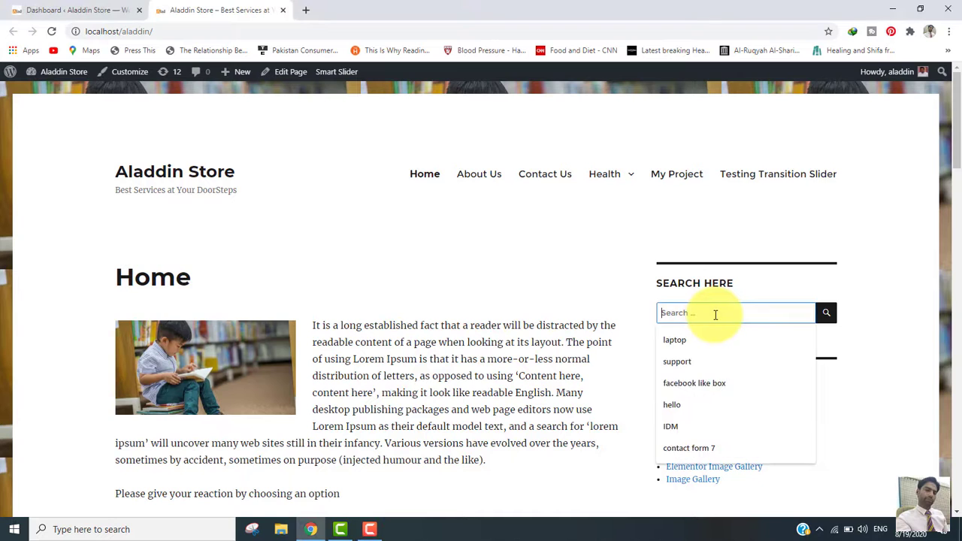
text(losing w)
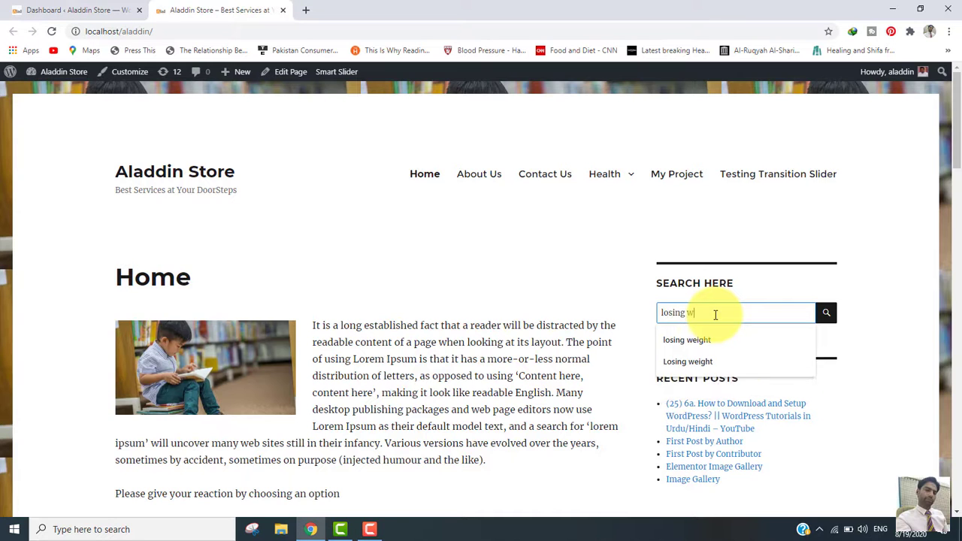
text(eight)
key(Return)
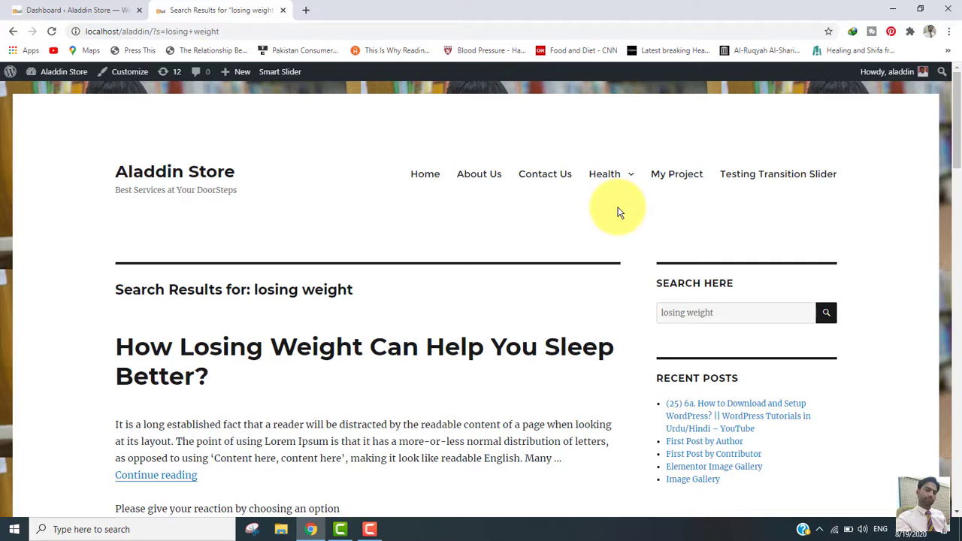
Return to the site's admin dashboard and search for "ivory search" among the plugins available to add
click(85, 19)
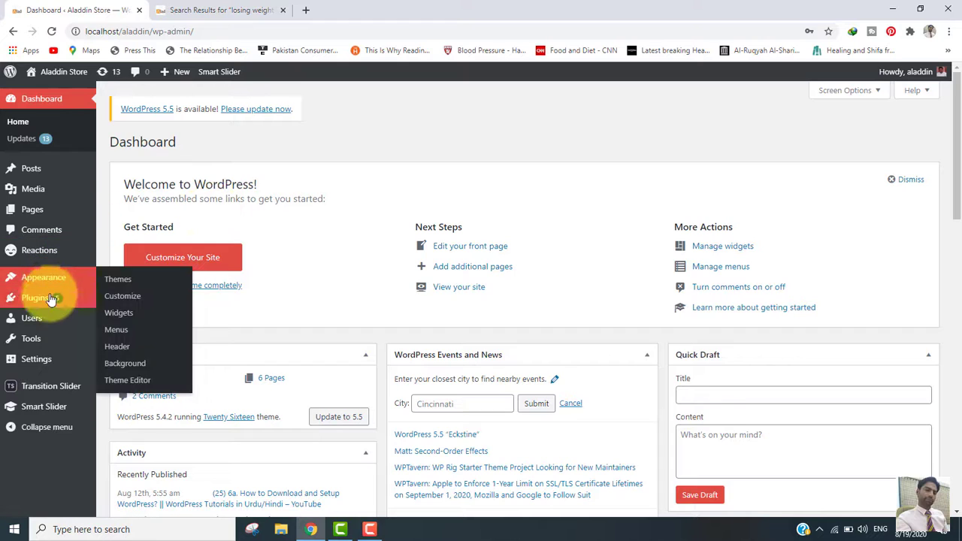
mouse_move(33, 322)
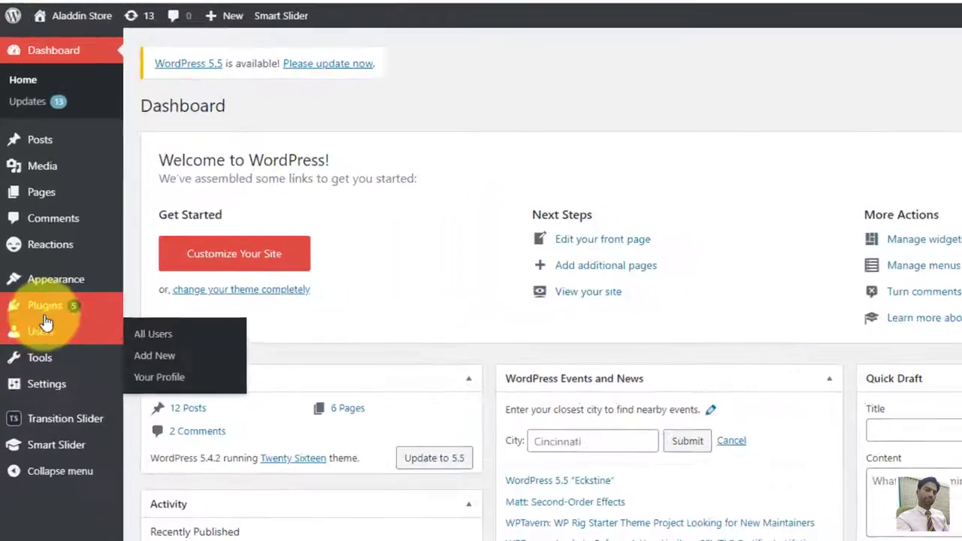
mouse_move(54, 302)
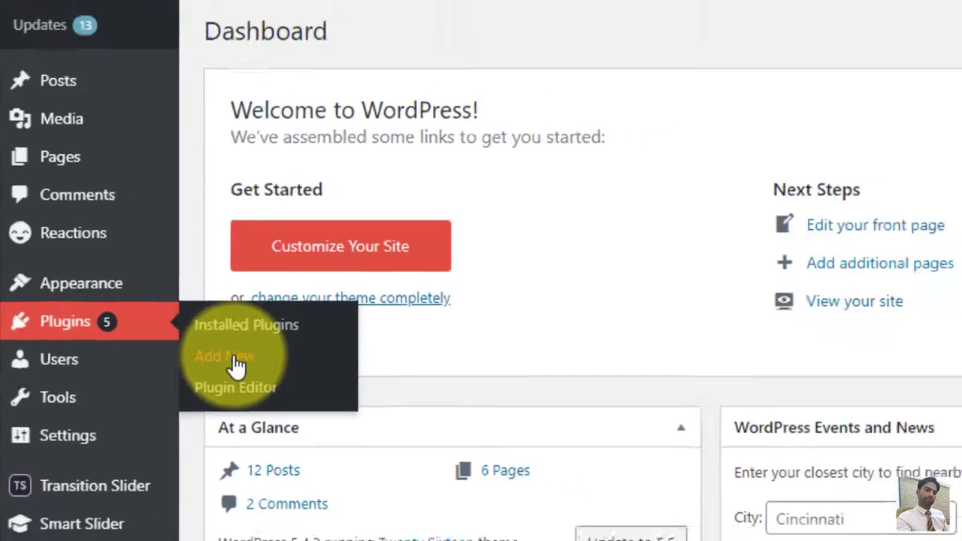
click(289, 385)
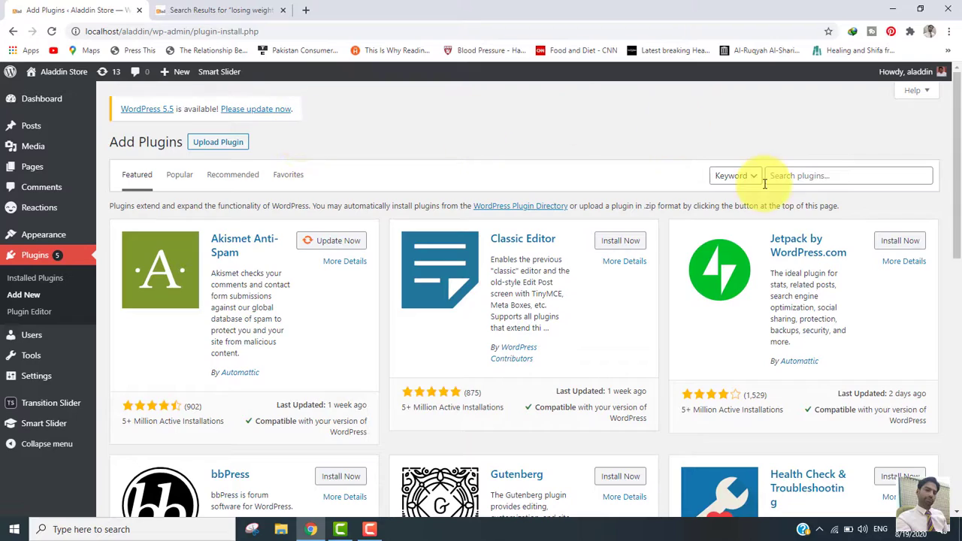
click(812, 177)
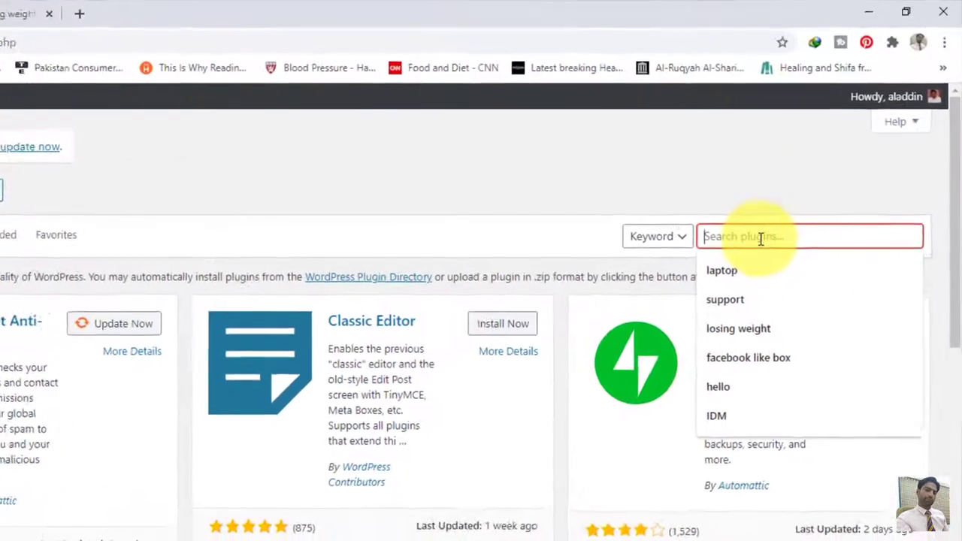
text(ivory sea)
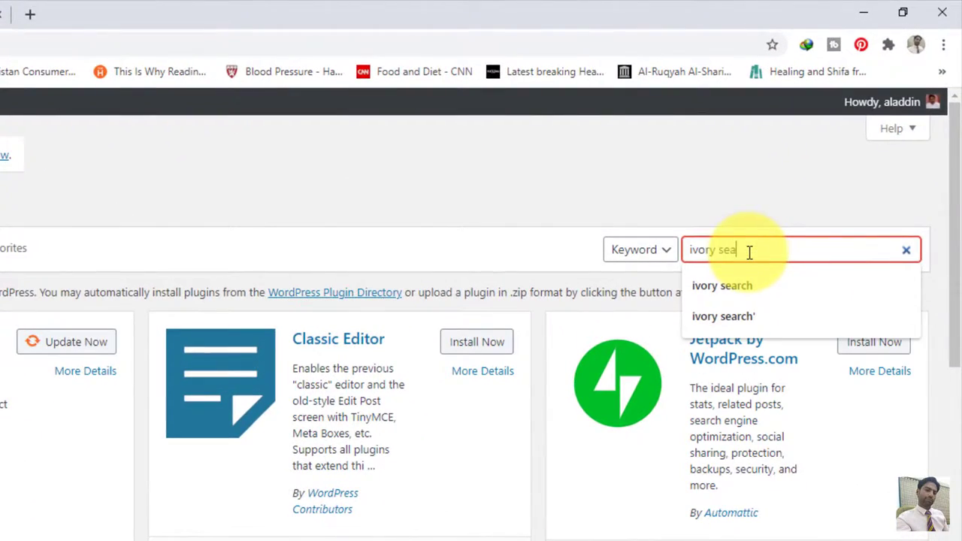
text(rch)
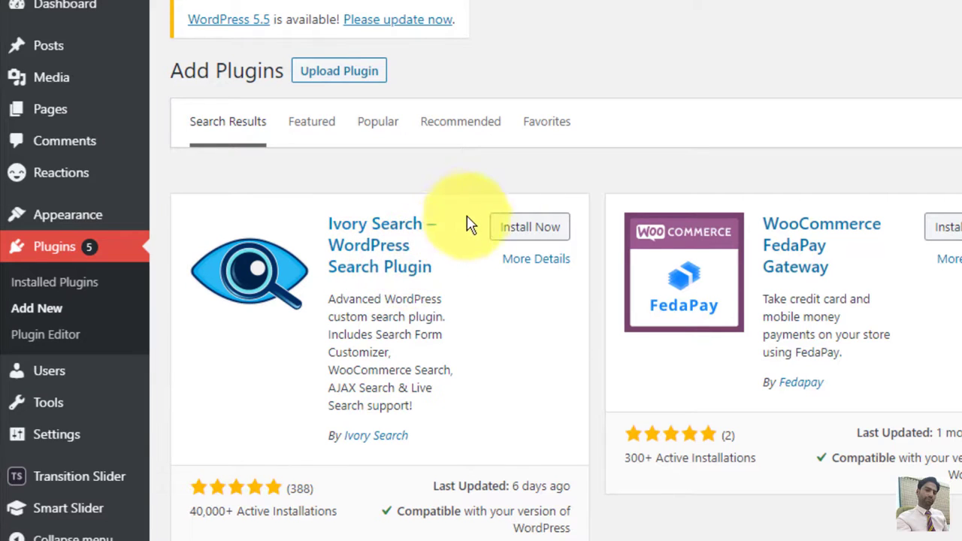
Install and activate the Ivory Search plugin, skipping its opt-in for updates and diagnostic tracking
click(538, 232)
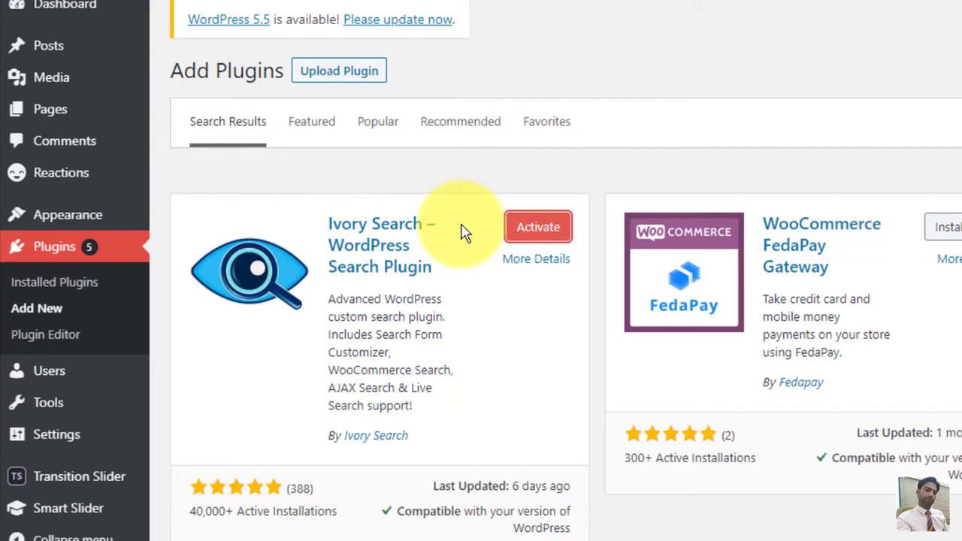
click(538, 228)
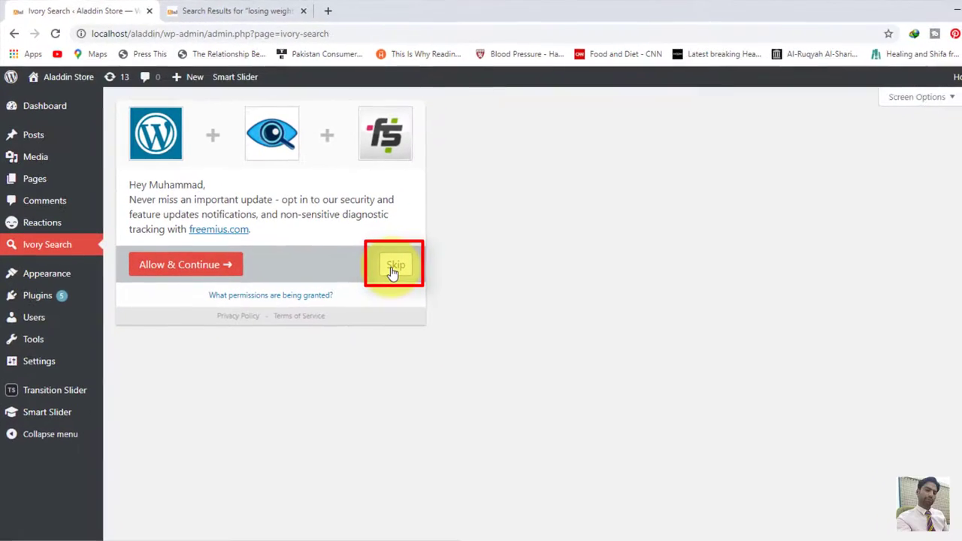
click(393, 267)
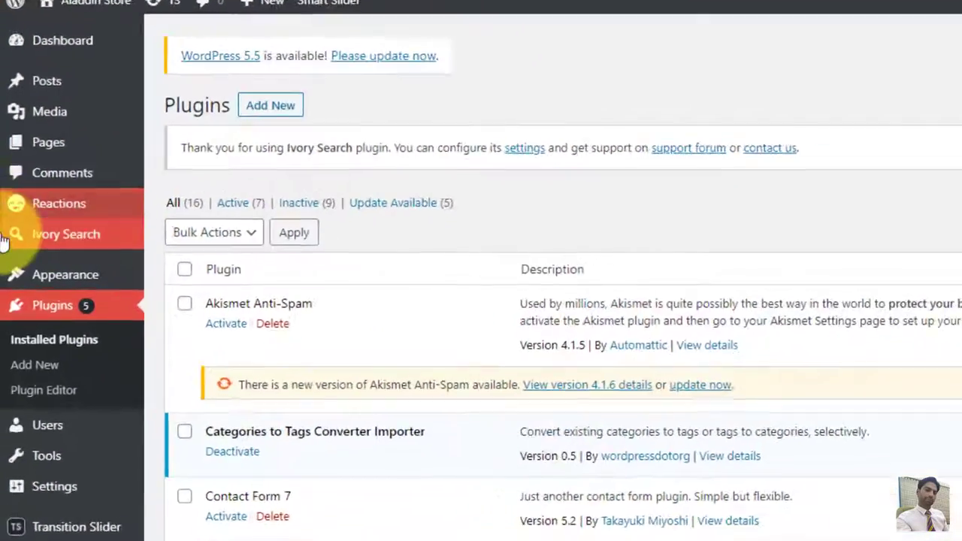
Open the Ivory Search list of search forms and dismiss the Edit Search Form tip
mouse_move(36, 249)
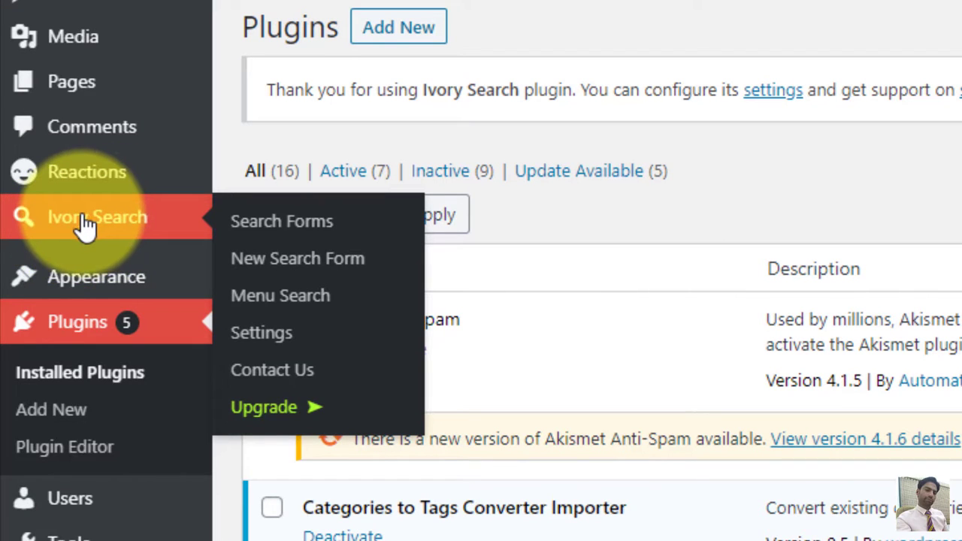
click(85, 224)
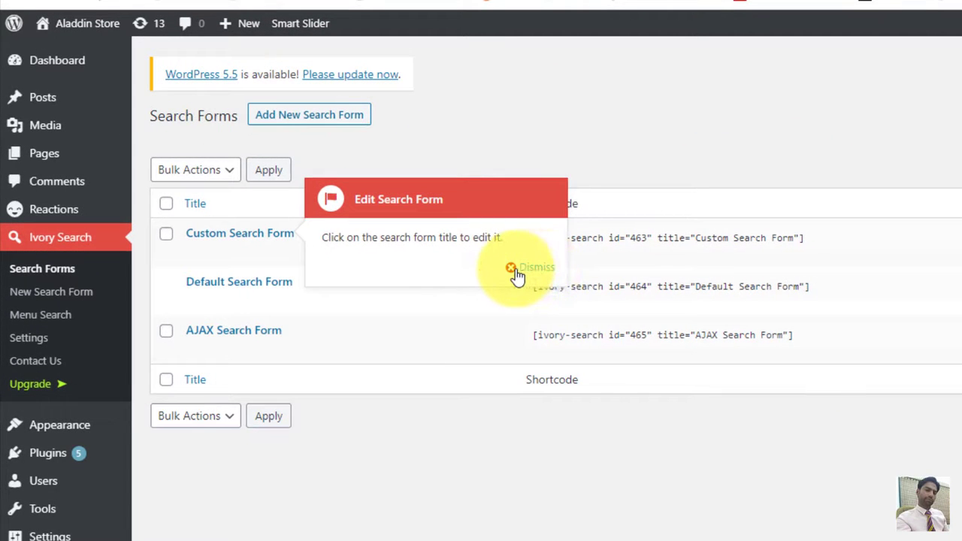
click(517, 272)
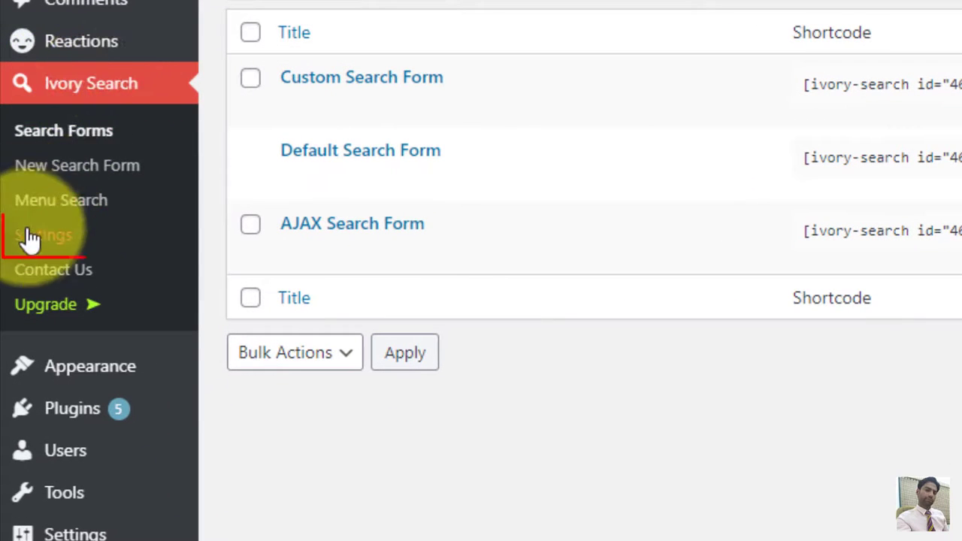
Configure Ivory Search to display the search form on the Primary Menu in the Default style, and save the settings
click(45, 240)
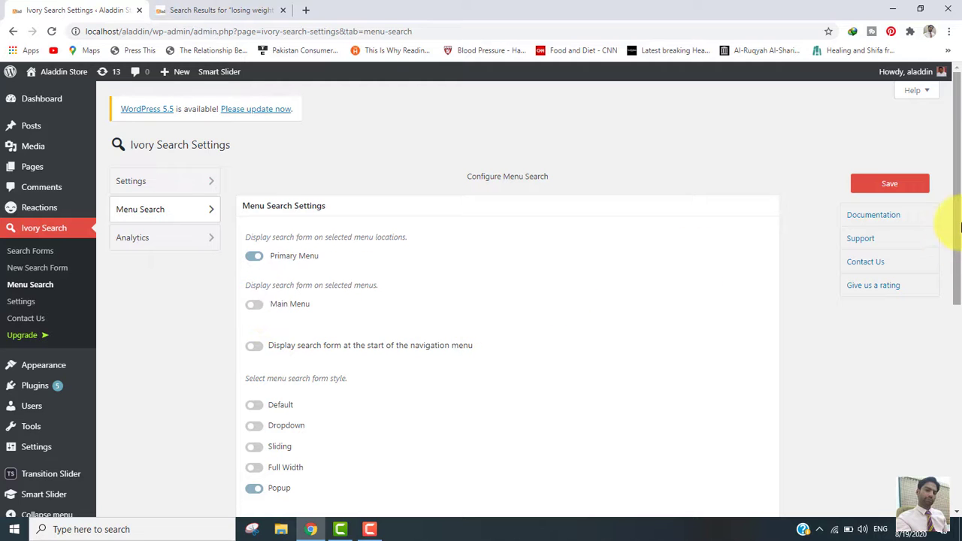
drag(958, 228, 955, 325)
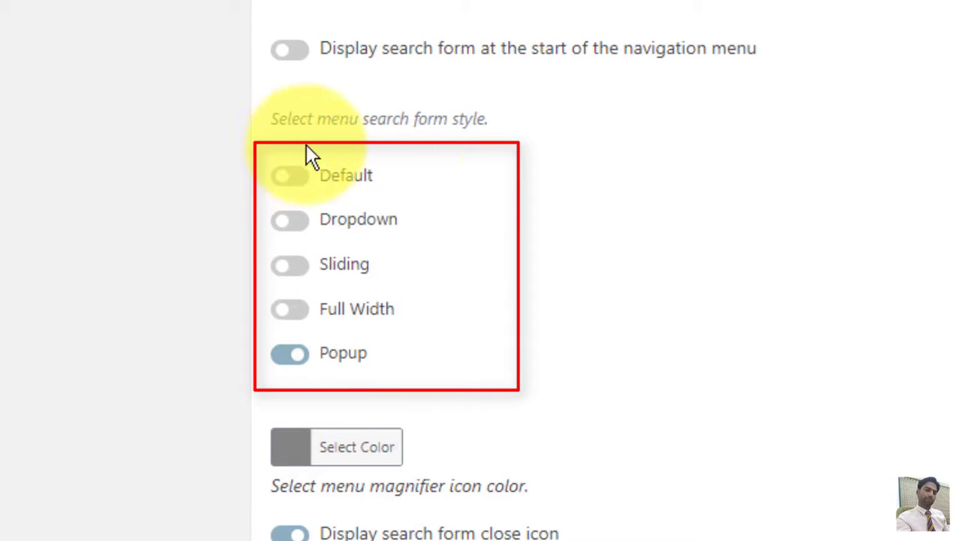
click(303, 184)
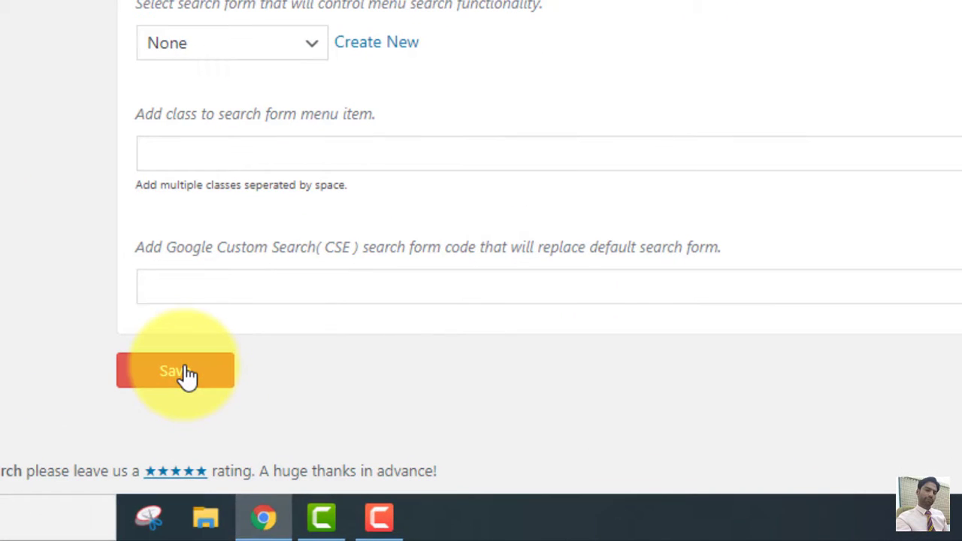
click(187, 376)
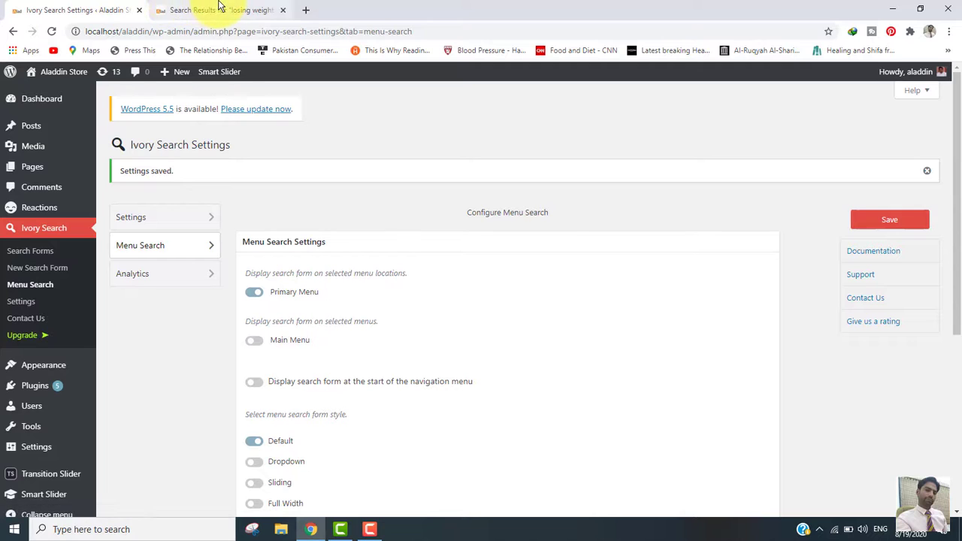
Reload the site page, search for "image gallery" with the navigation menu's search form, and look through the results
click(219, 9)
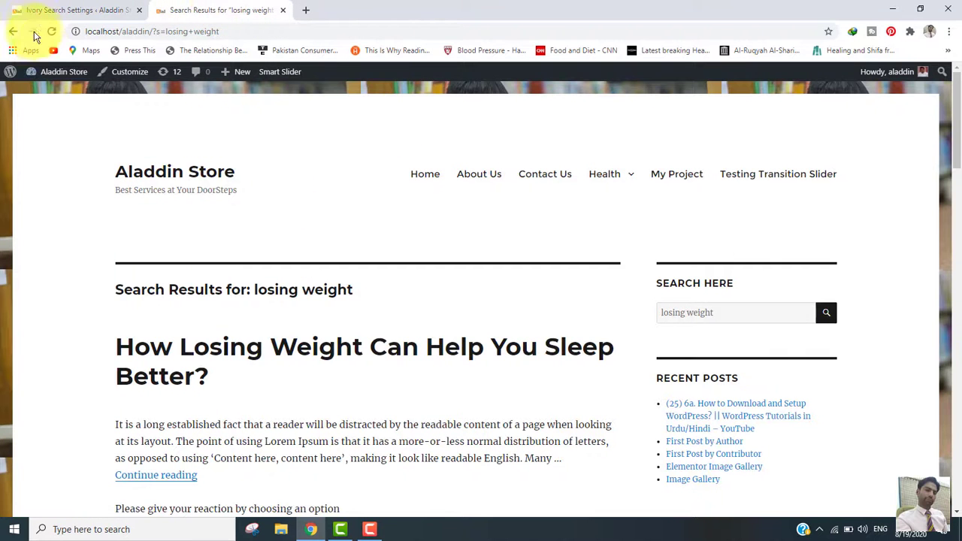
click(52, 32)
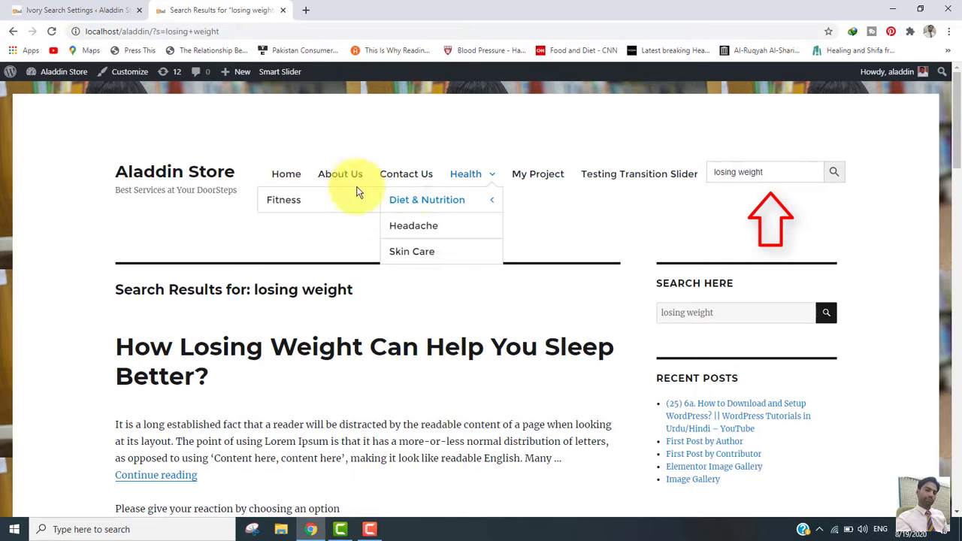
triple_click(709, 172)
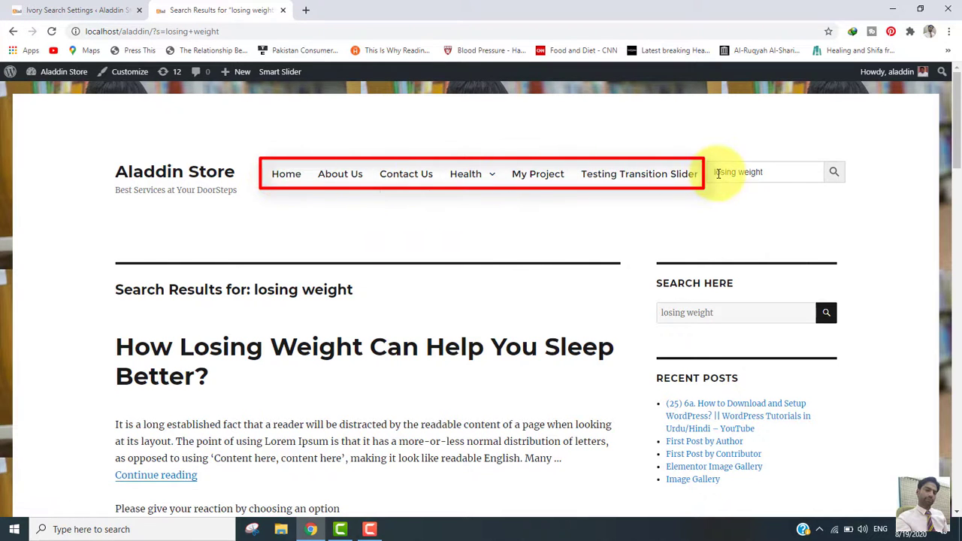
key(BackSpace)
text(im)
text(age g)
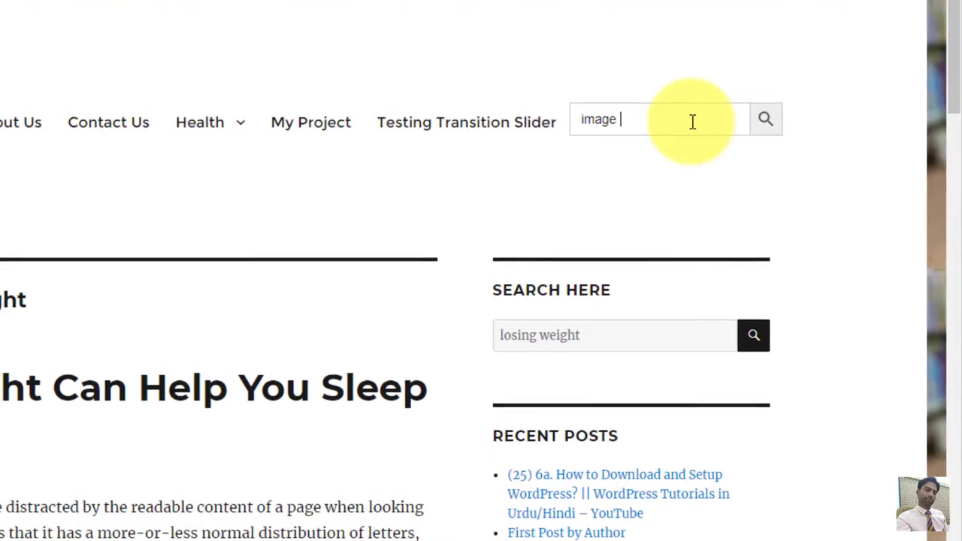
text(allery)
key(Return)
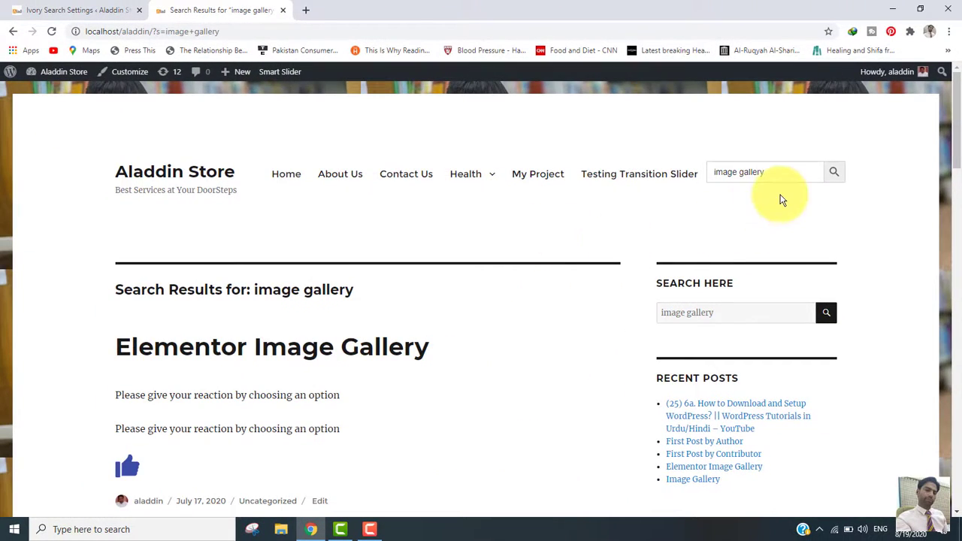
mouse_move(959, 142)
mouse_down()
mouse_move(960, 179)
mouse_move(960, 161)
mouse_up()
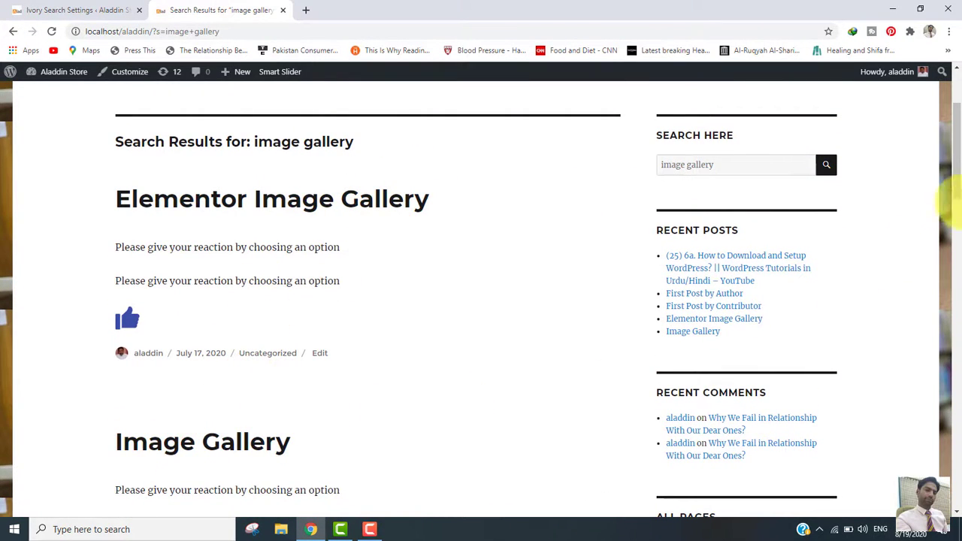
drag(960, 155, 958, 121)
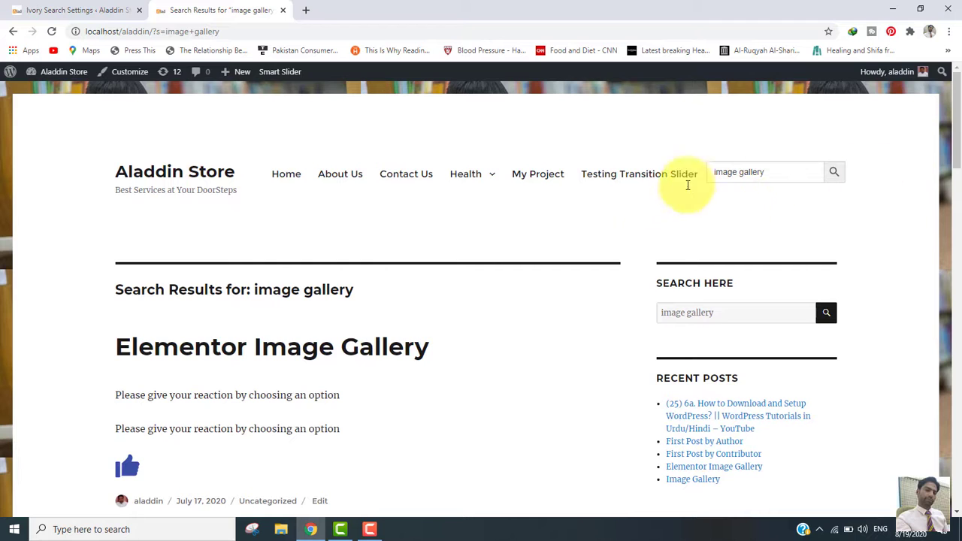
scroll(960, 124, down, 3)
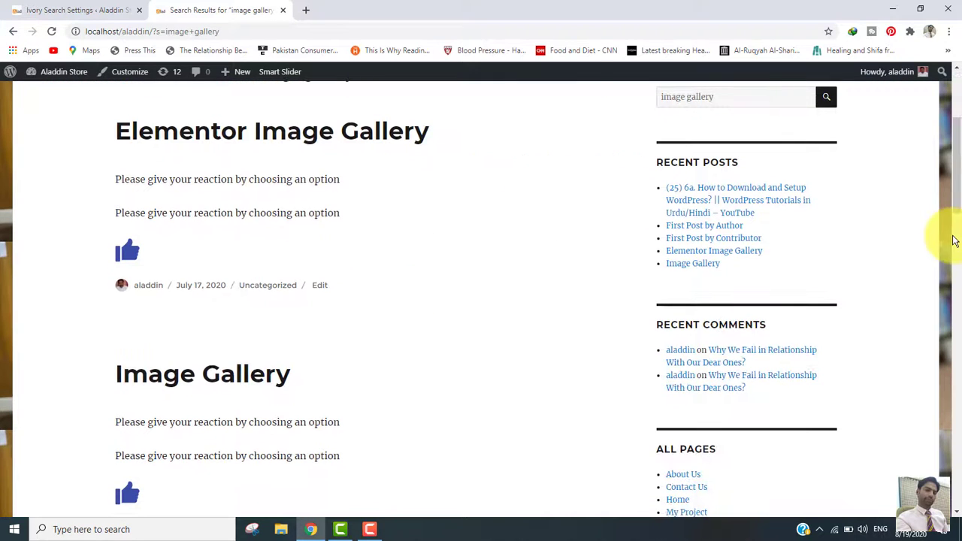
scroll(945, 241, up, 3)
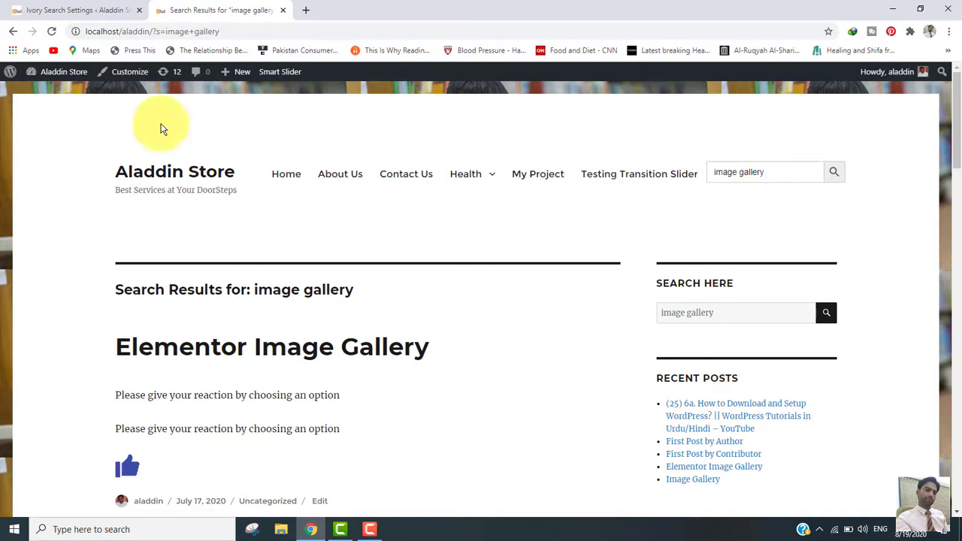
Change the menu search form style to Dropdown in the Ivory Search settings and save
click(68, 10)
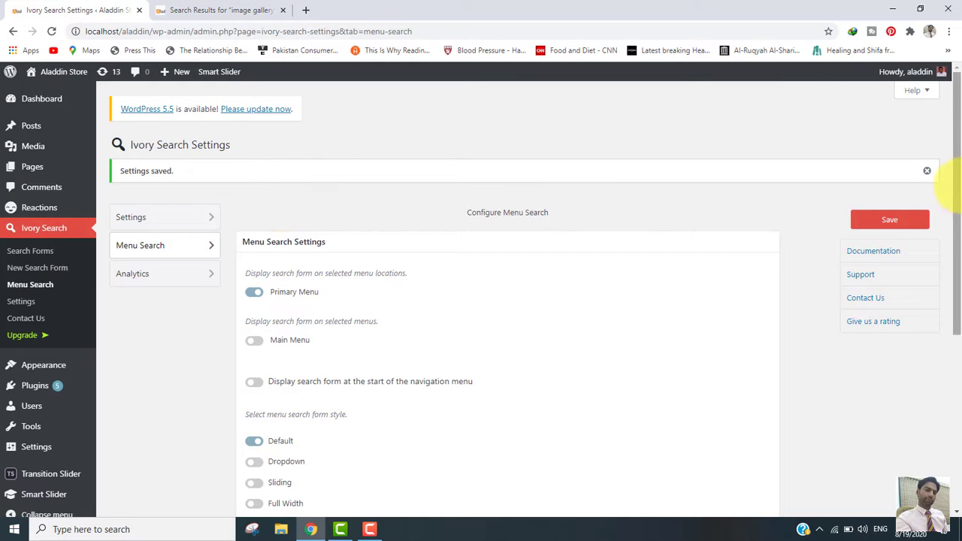
scroll(958, 324, down, 3)
scroll(958, 323, down, 1)
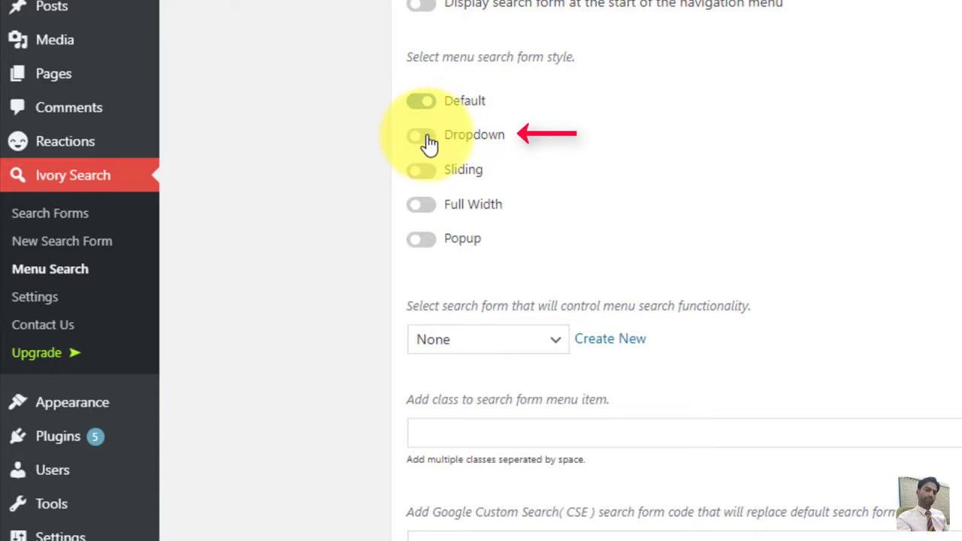
click(427, 143)
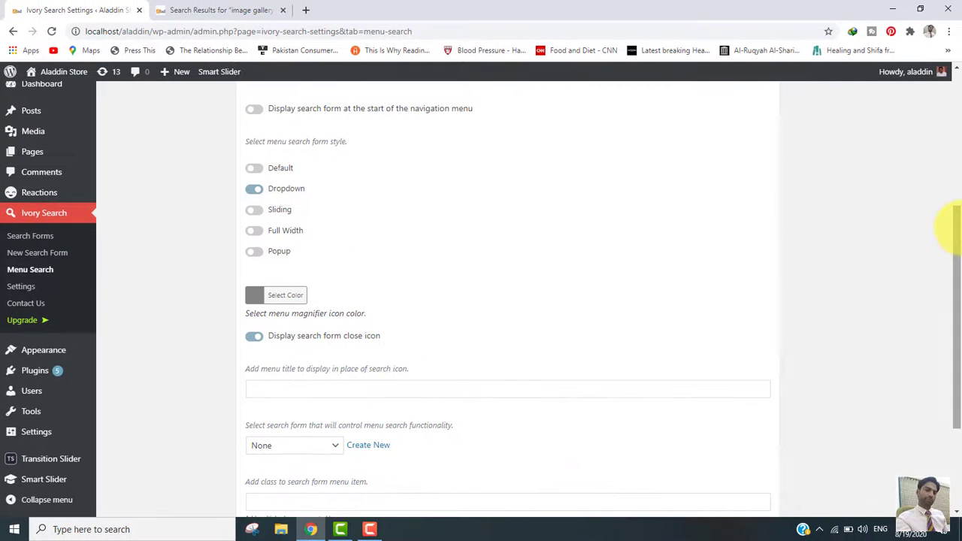
drag(955, 225, 949, 354)
click(266, 454)
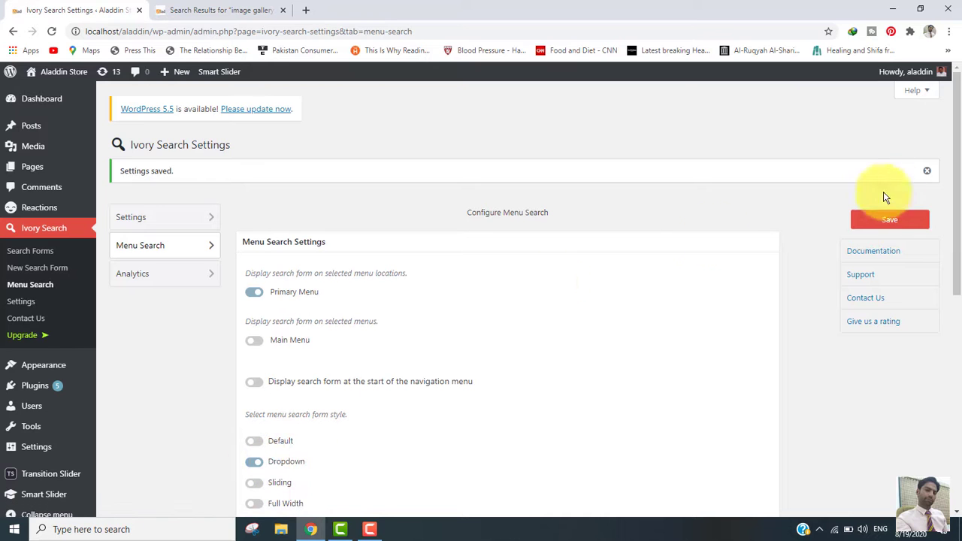
Reload the site page and search for "losing weight" with the dropdown search form in the navigation menu
click(177, 10)
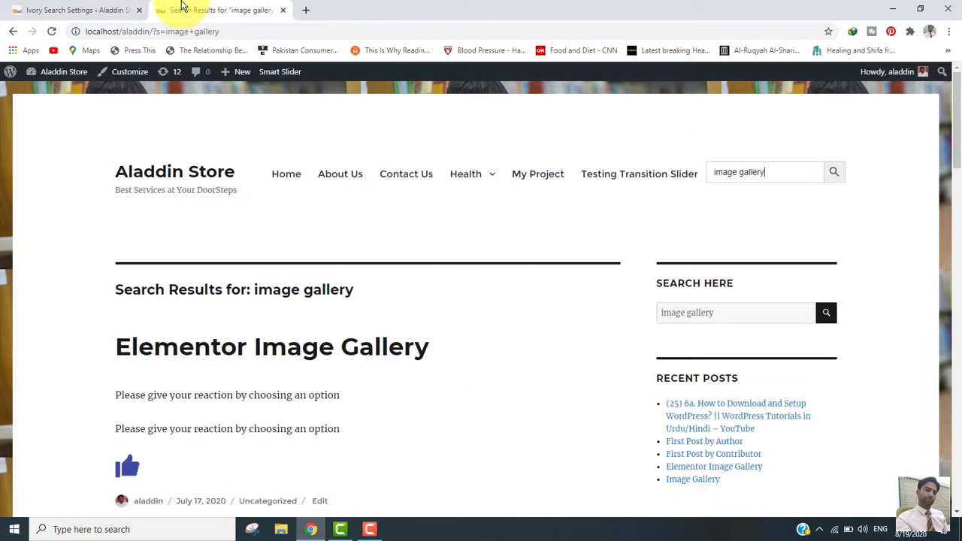
click(51, 31)
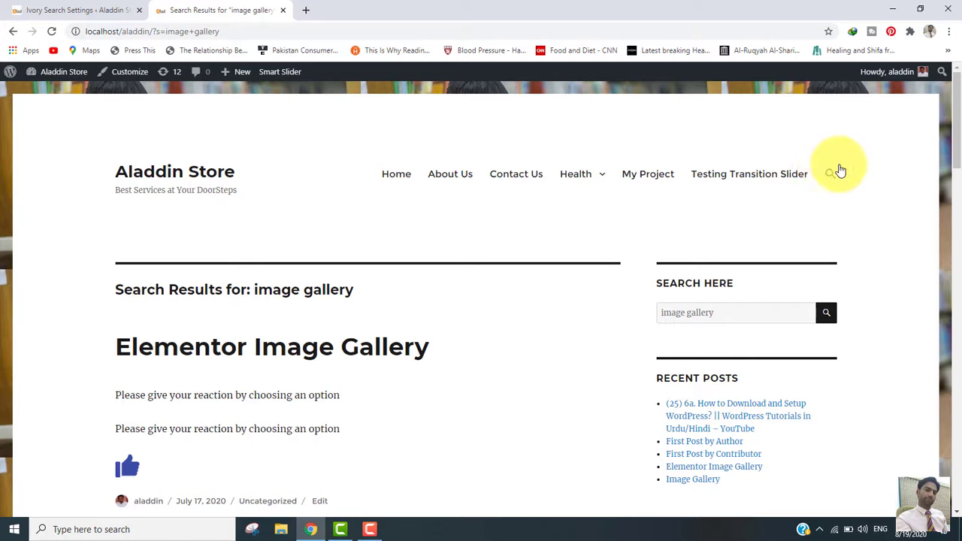
click(829, 179)
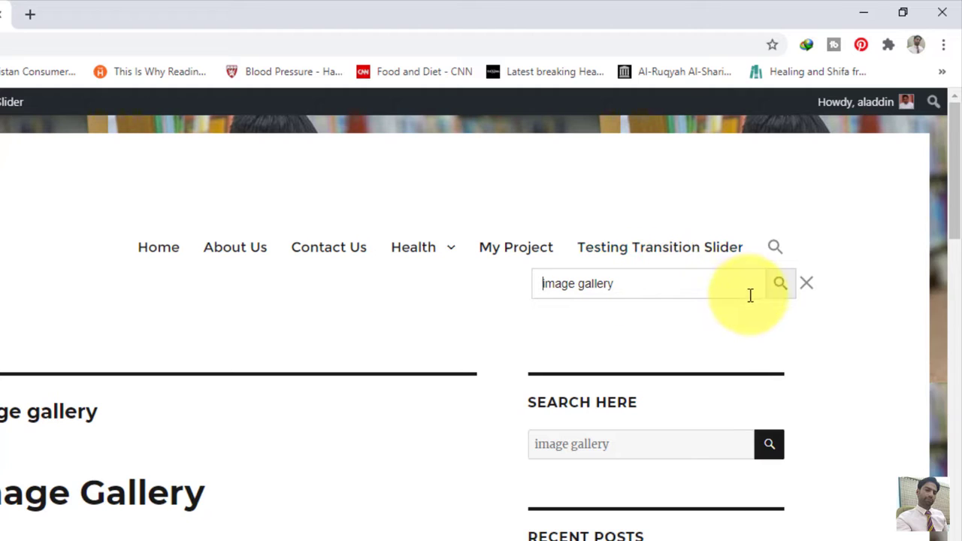
triple_click(667, 283)
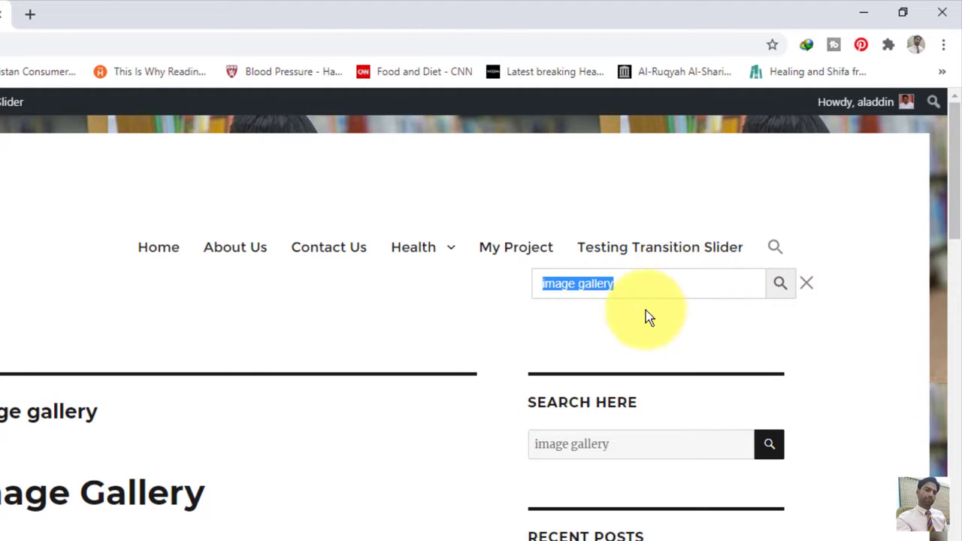
text(lo)
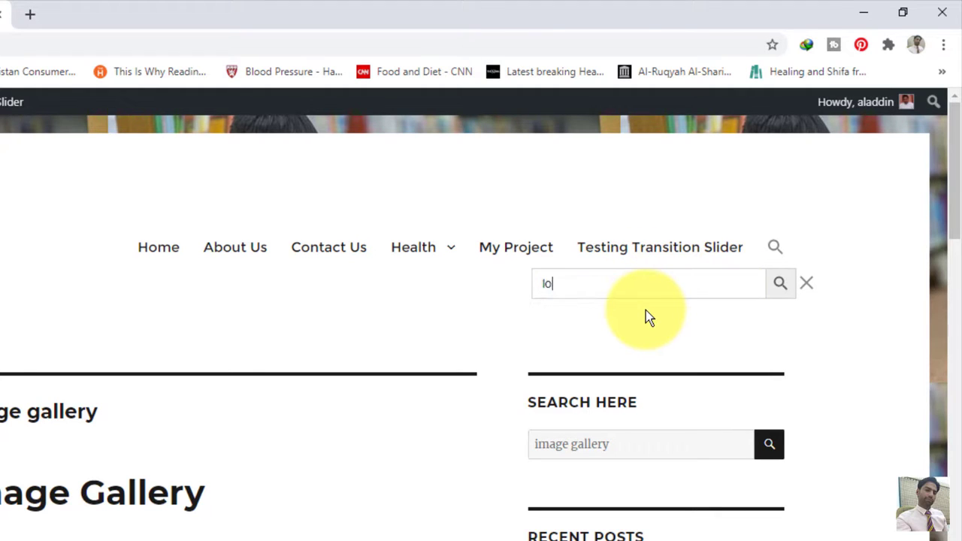
text(sing weight)
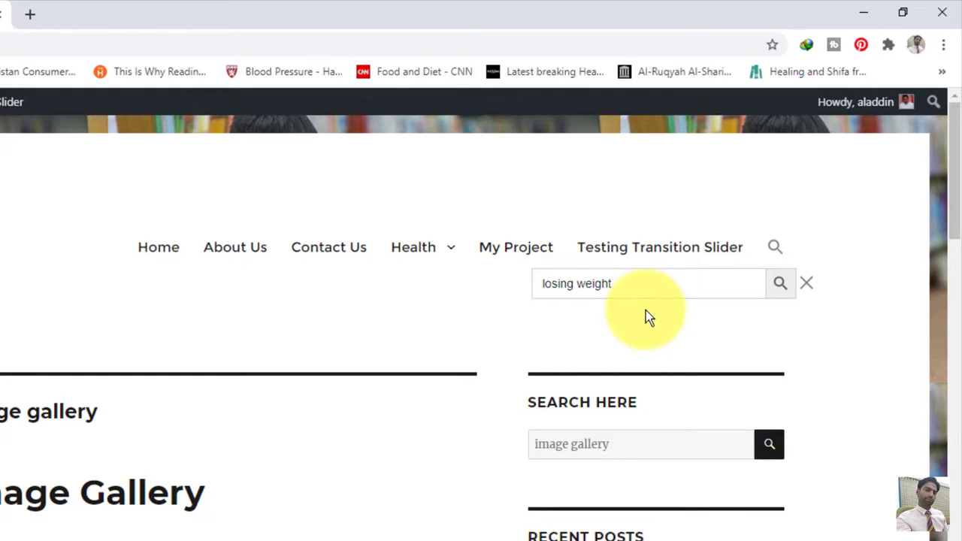
key(Return)
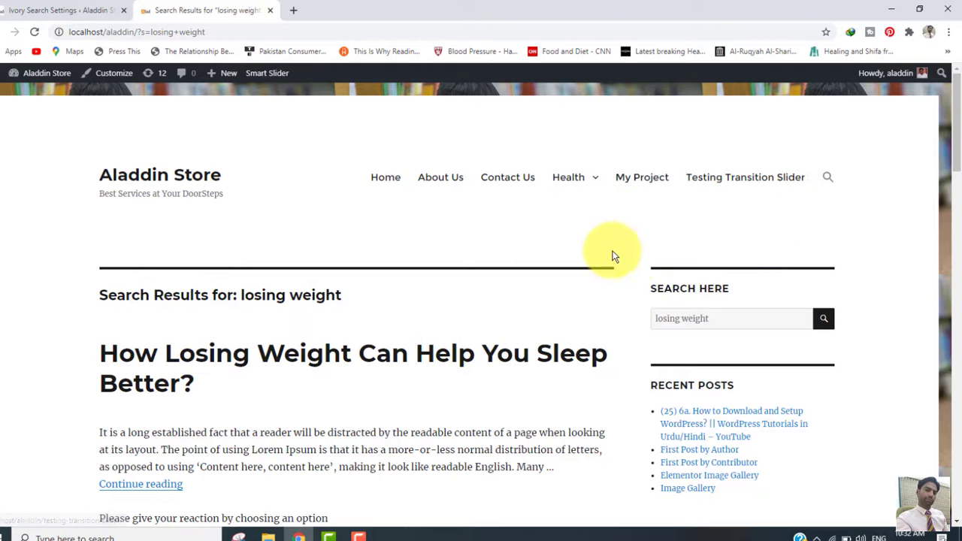
Change the menu search form style to Sliding in the Ivory Search settings and save
click(38, 6)
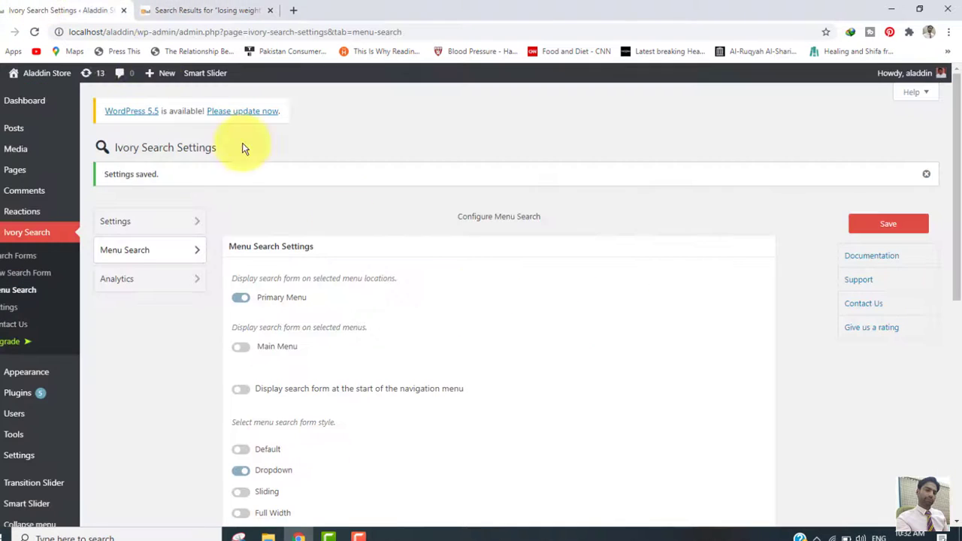
drag(956, 155, 955, 264)
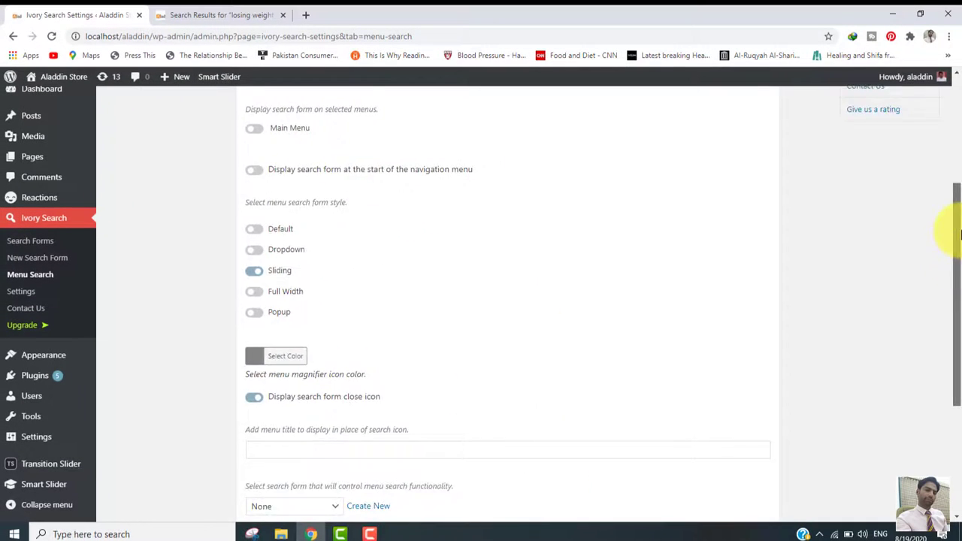
scroll(286, 451, down, 3)
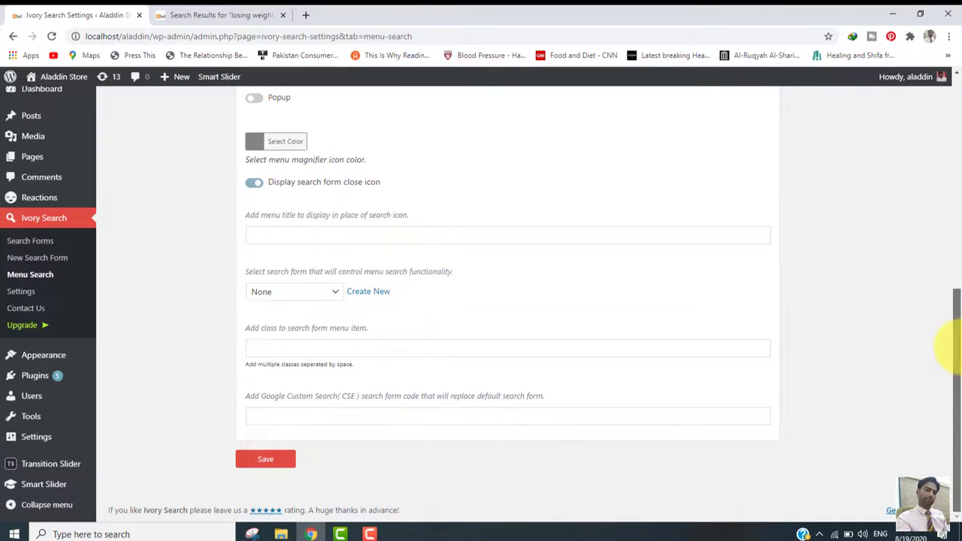
click(273, 462)
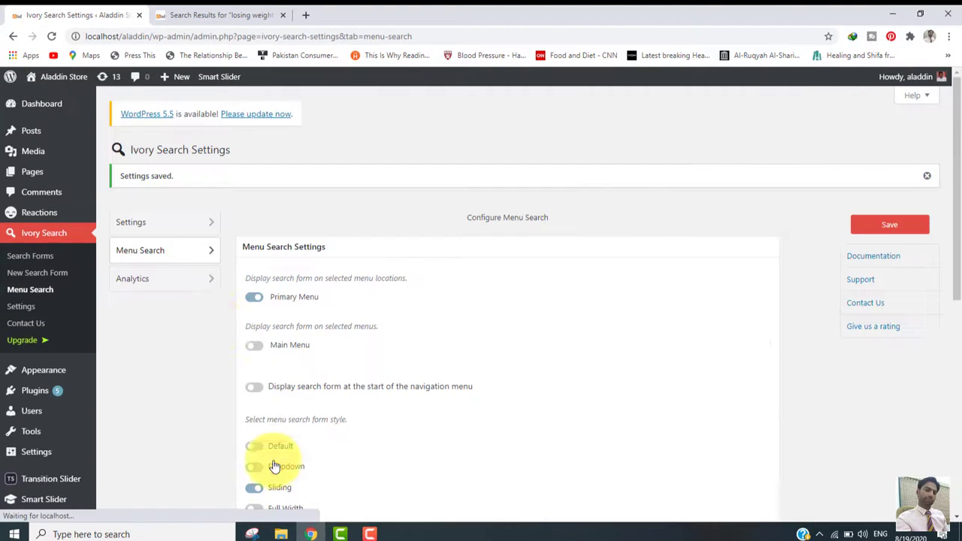
Reload the site page and search for "wordpress" with the sliding search form in the navigation menu
click(226, 15)
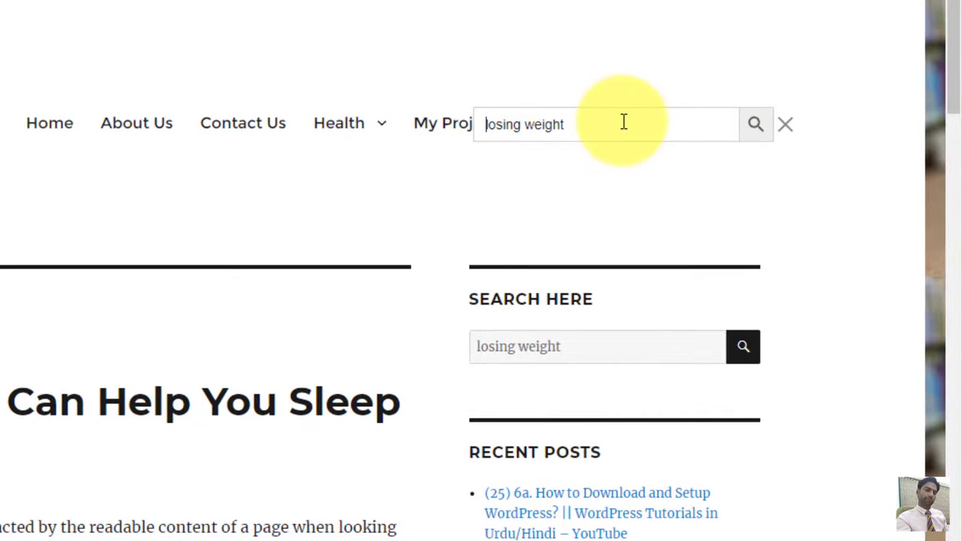
key(ctrl+a)
key(BackSpace)
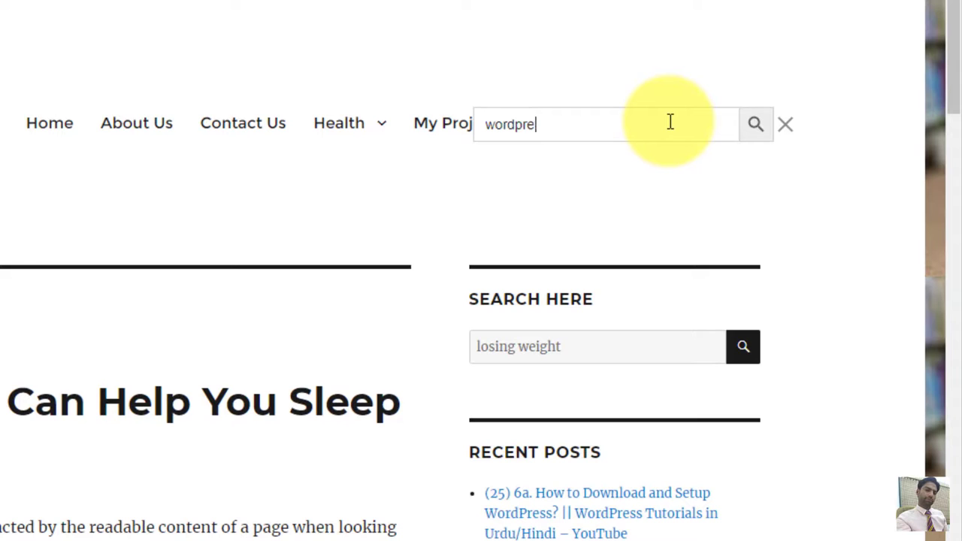
text(wordpress)
key(Return)
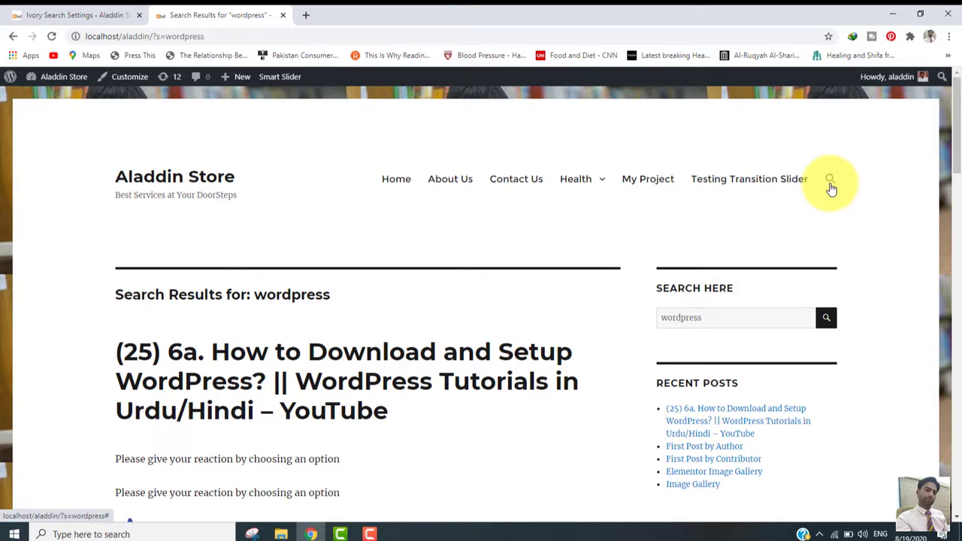
Change the menu search form style to Full Width in the Ivory Search settings and save
click(91, 22)
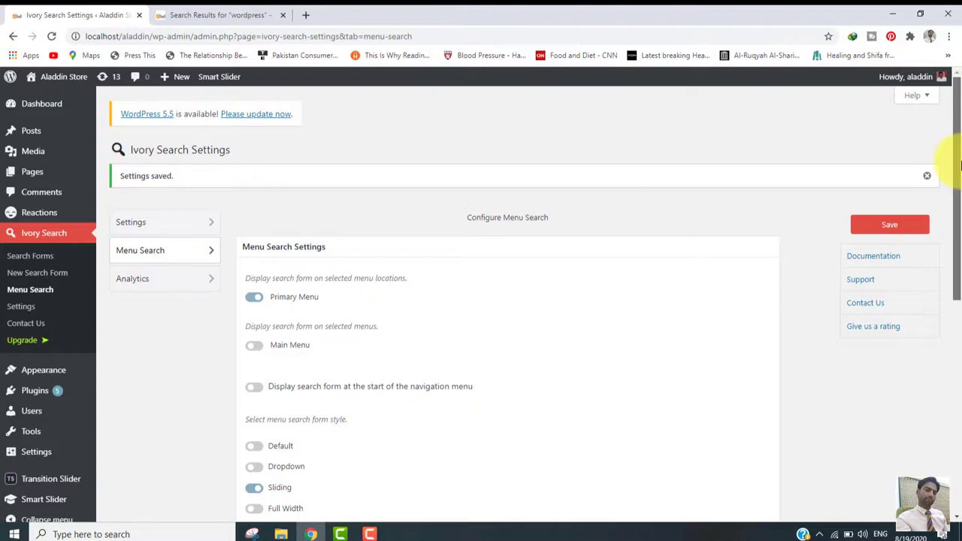
scroll(951, 289, down, 3)
scroll(951, 289, down, 1)
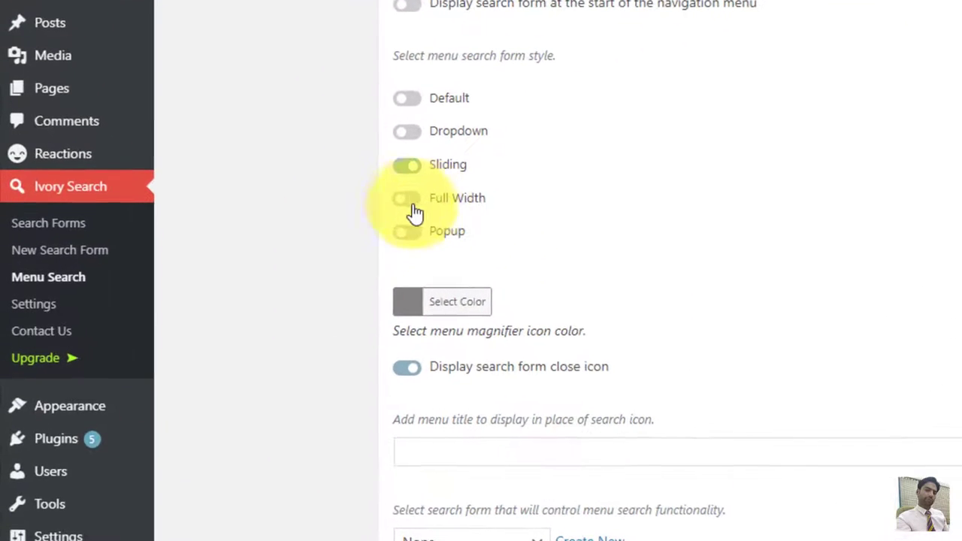
click(409, 199)
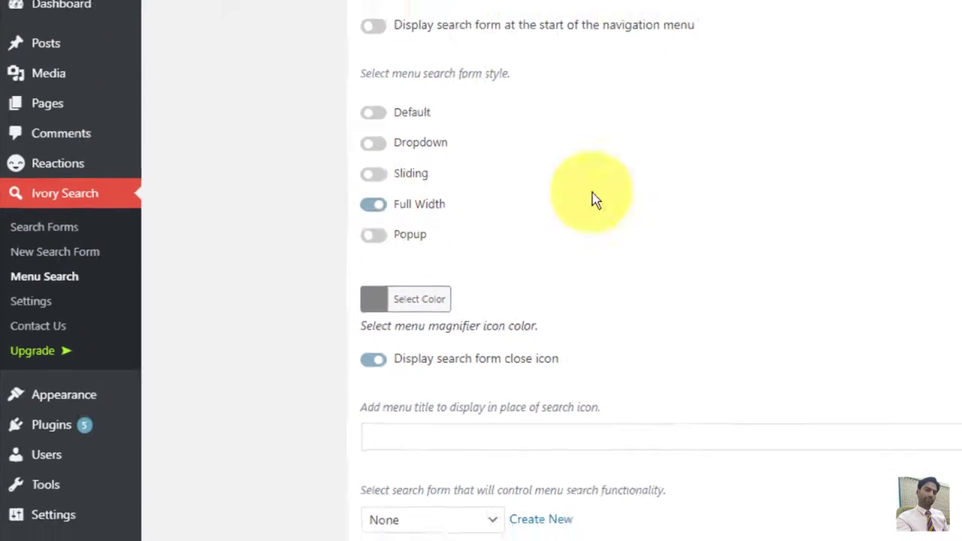
scroll(593, 200, down, 5)
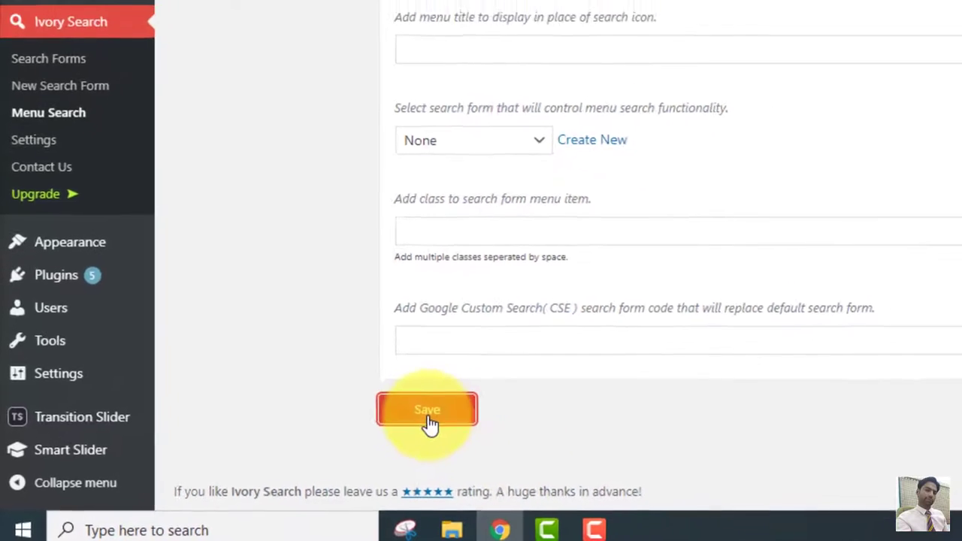
click(427, 412)
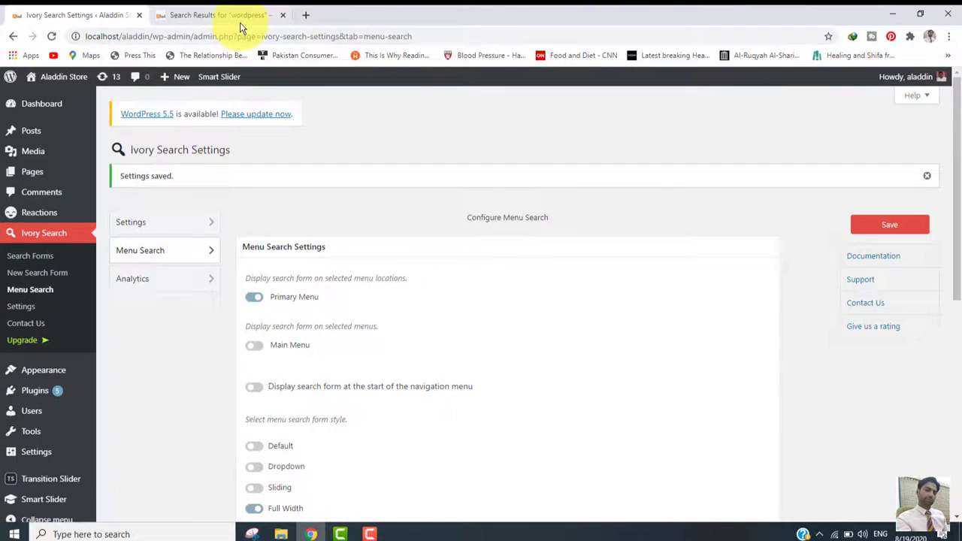
Reload the site page and search for "author" with the full-width search form in the navigation menu
click(218, 15)
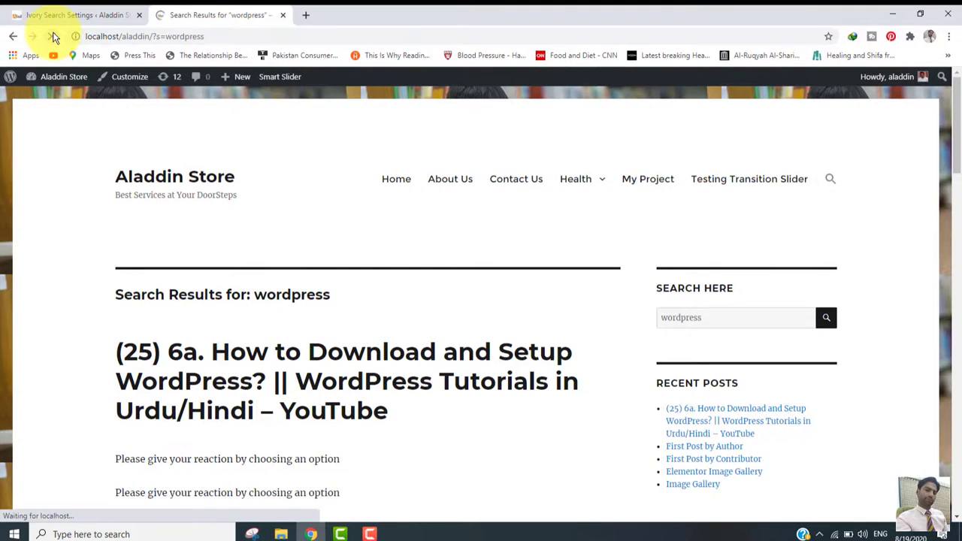
click(830, 180)
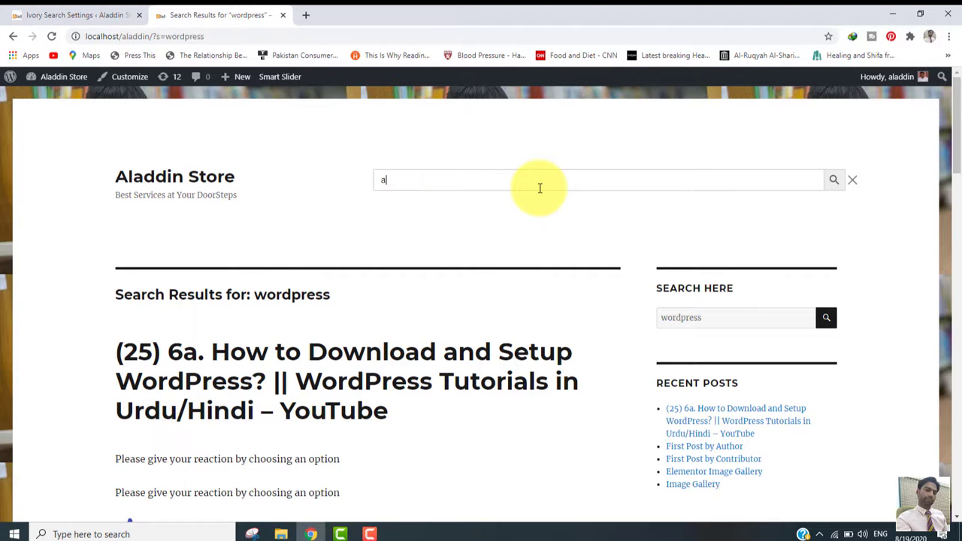
text(auth)
key(Return)
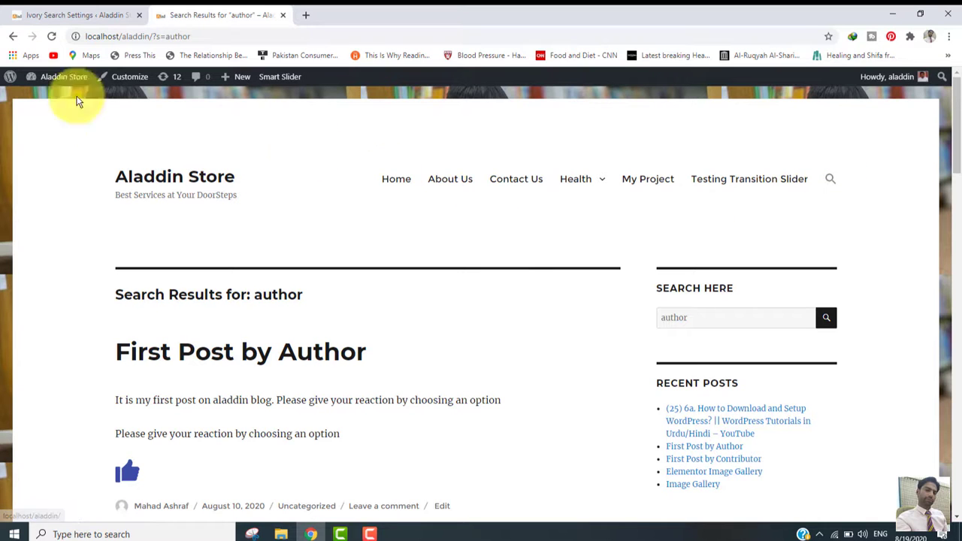
Change the menu search form style to Popup in the Ivory Search settings and save
click(64, 15)
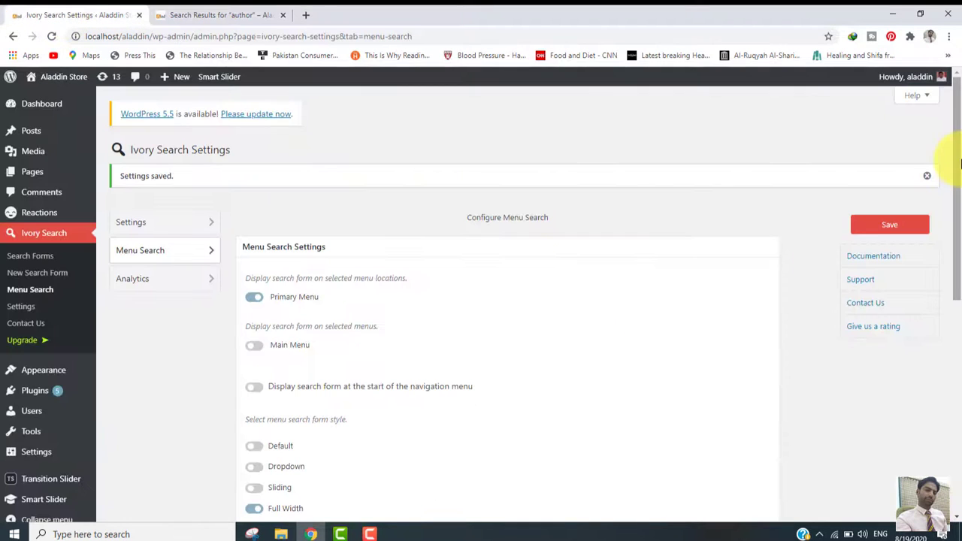
scroll(955, 173, down, 4)
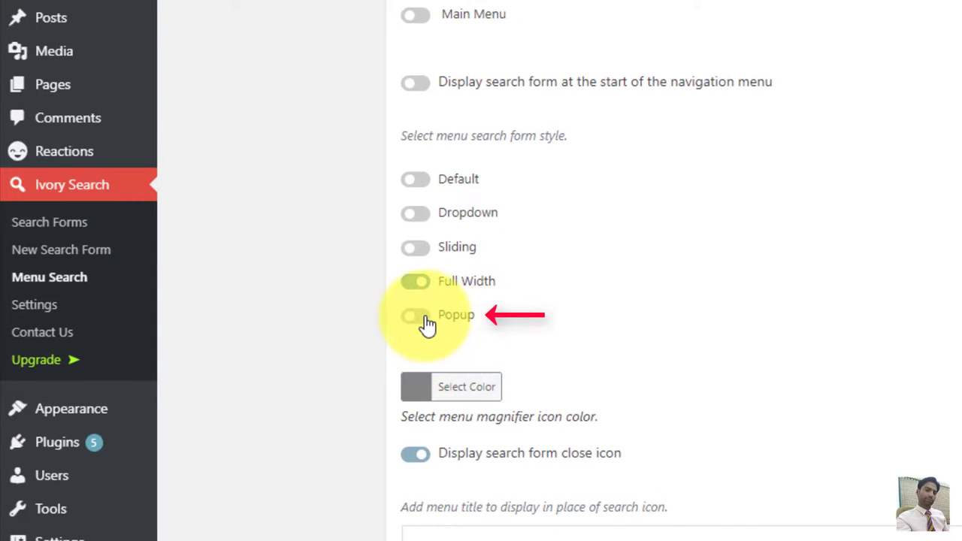
click(425, 319)
scroll(947, 344, down, 5)
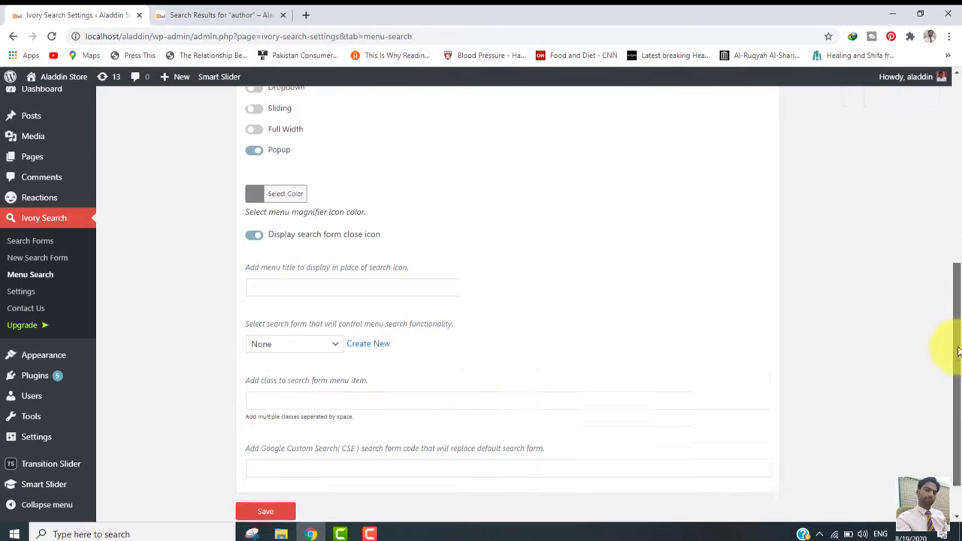
click(272, 458)
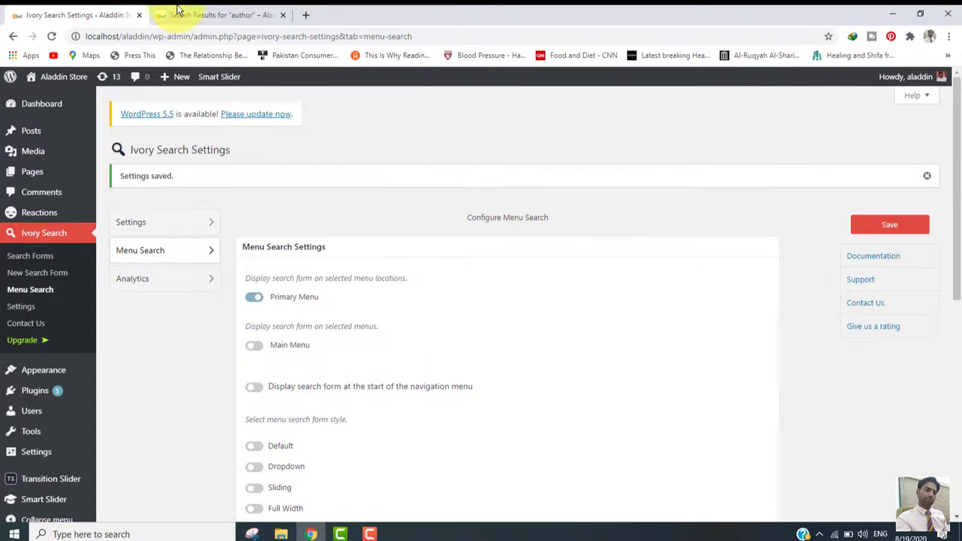
Reload the site page, open and close the popup search form, and reopen it to search for "losing weight"
click(201, 11)
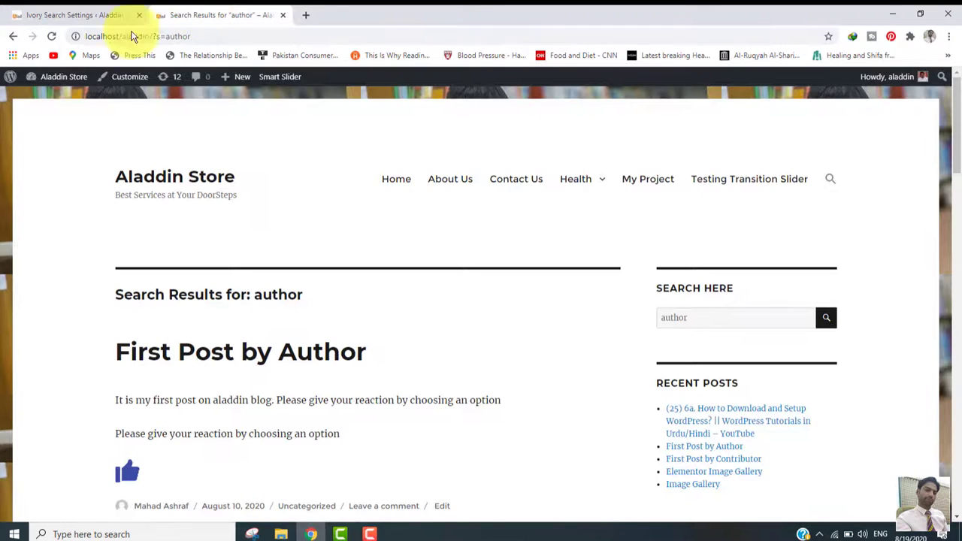
click(53, 36)
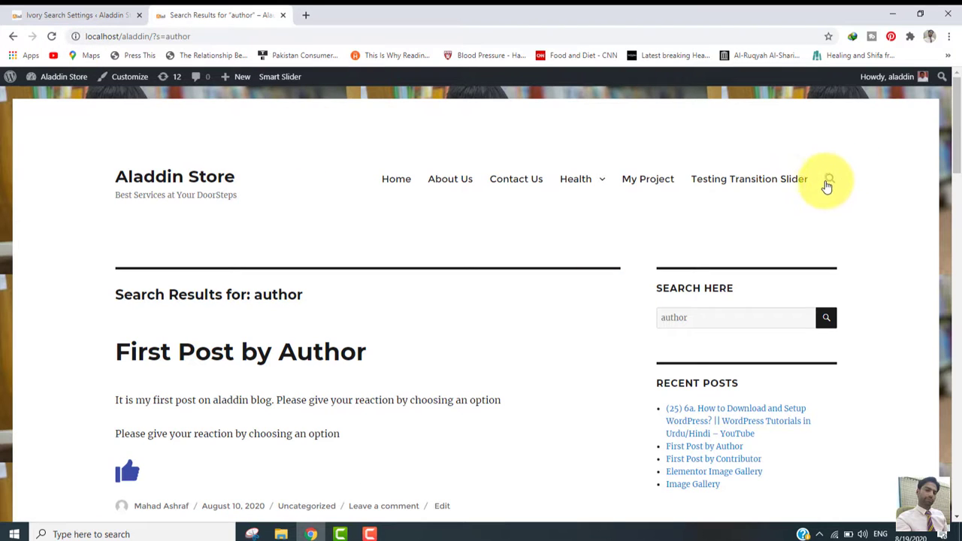
click(829, 181)
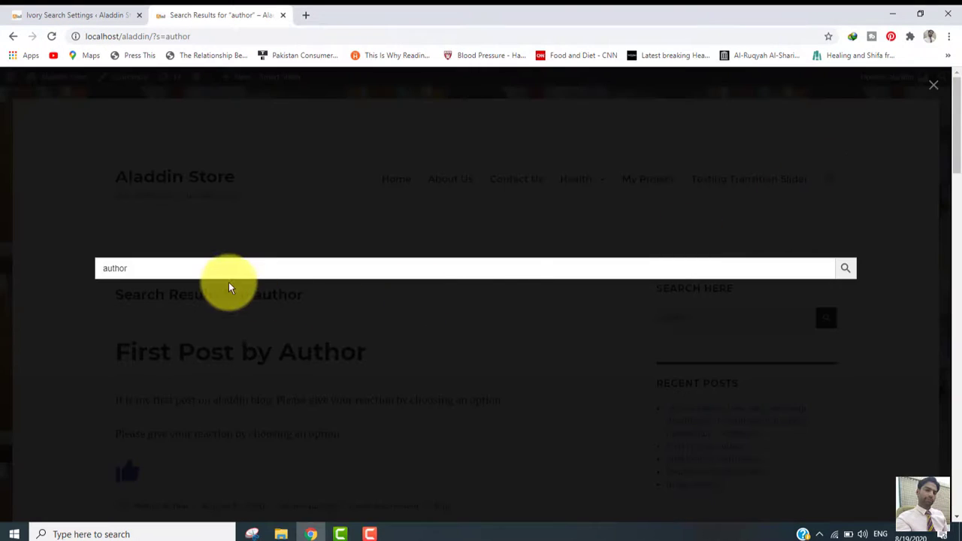
click(75, 270)
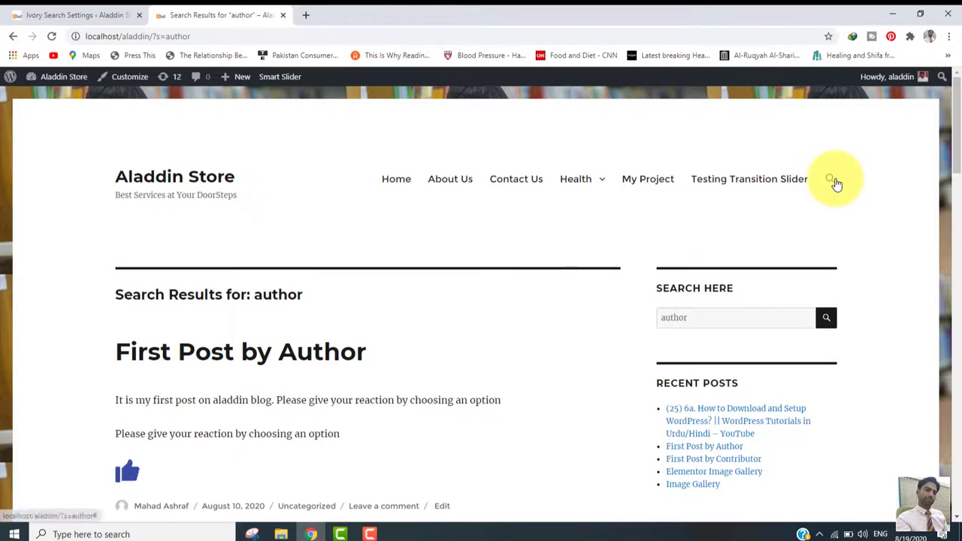
click(832, 180)
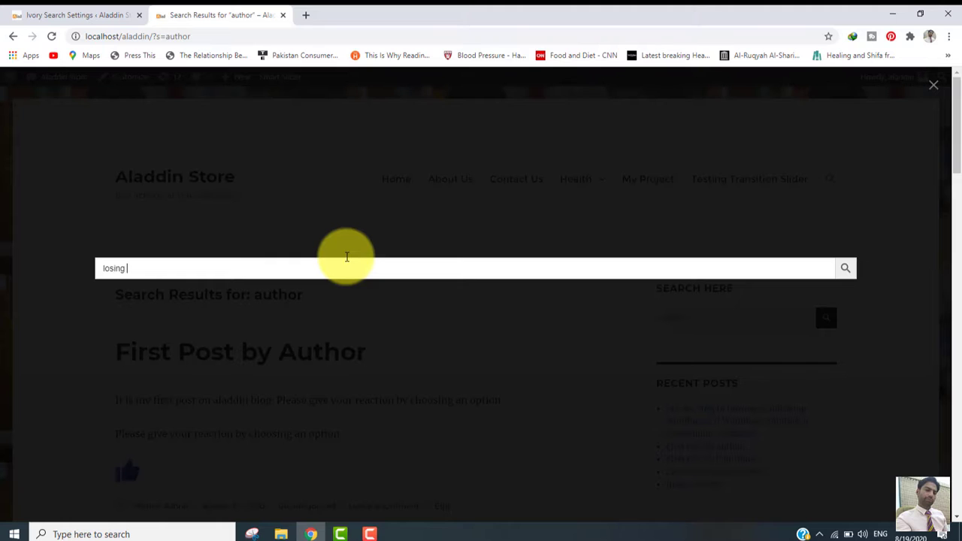
text(losing weight)
key(Return)
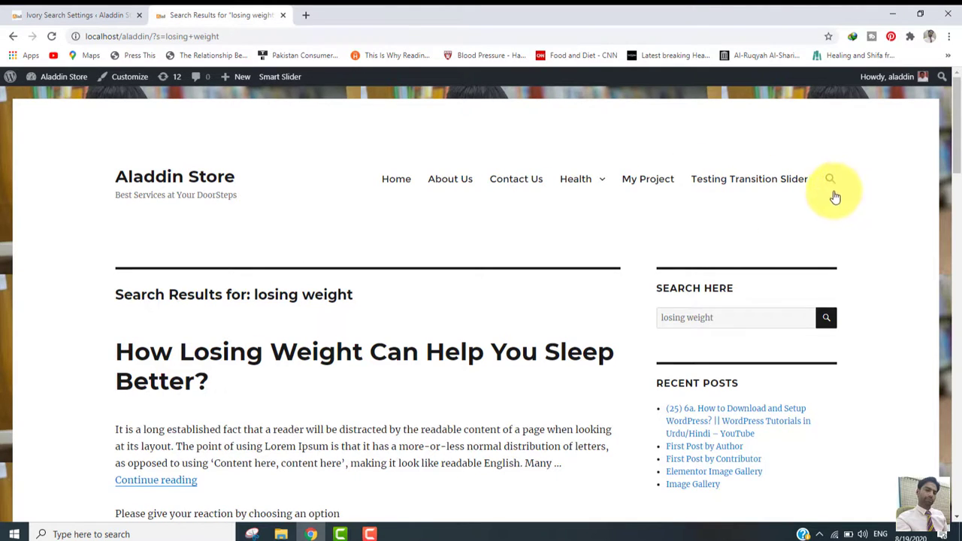
Review the menu search form styles in the Ivory Search settings and return to the site page with its sidebar search
click(38, 10)
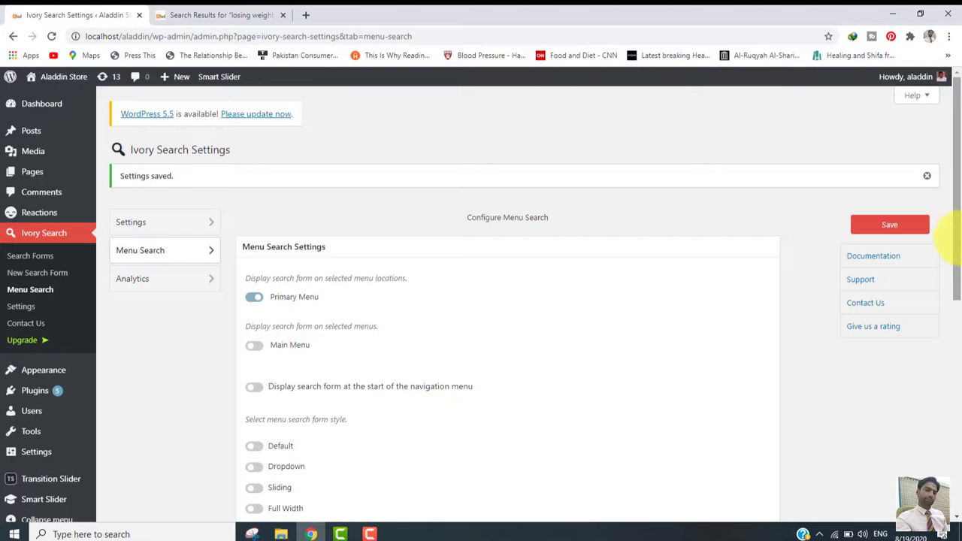
scroll(955, 239, down, 3)
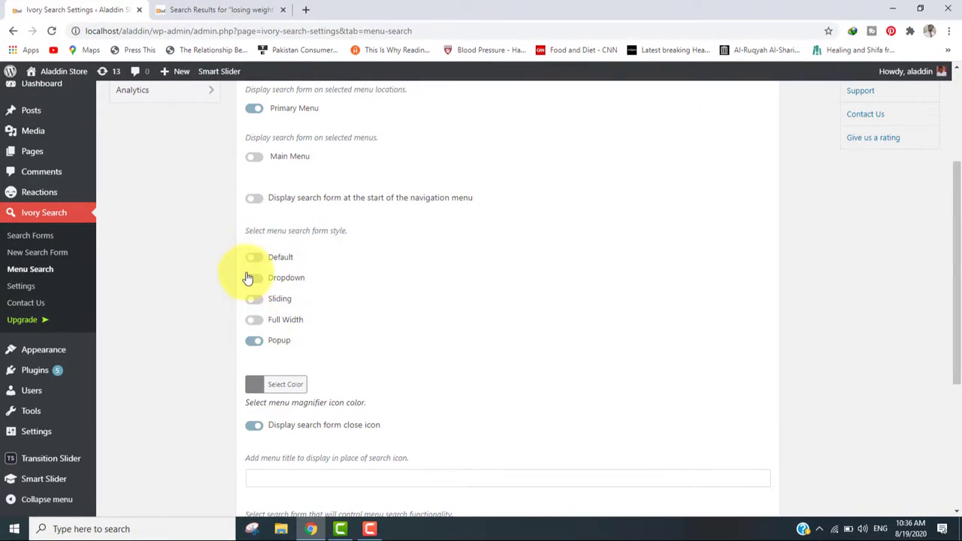
key(ctrl+Tab)
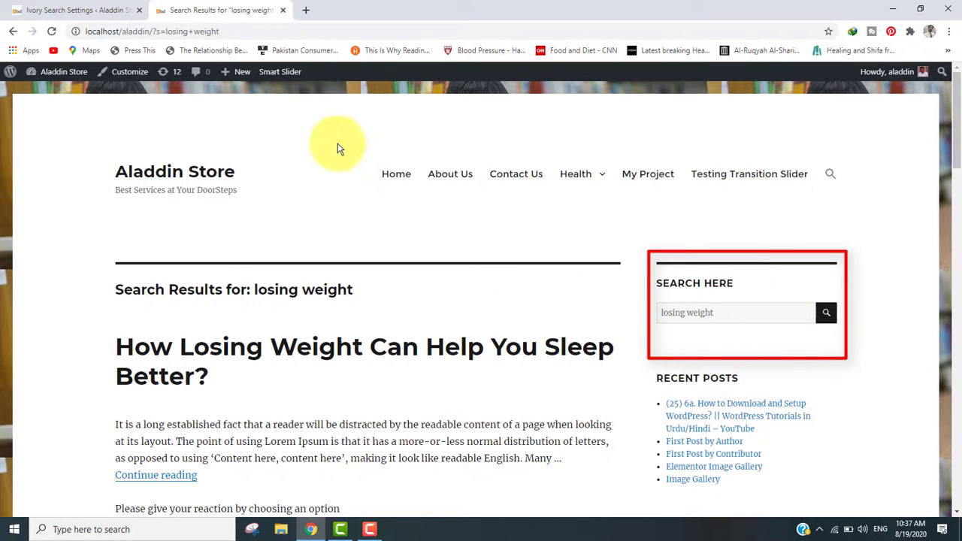
Delete the Search widget titled "Search here" from the Sidebar widget area and reload the site's search results page
click(75, 10)
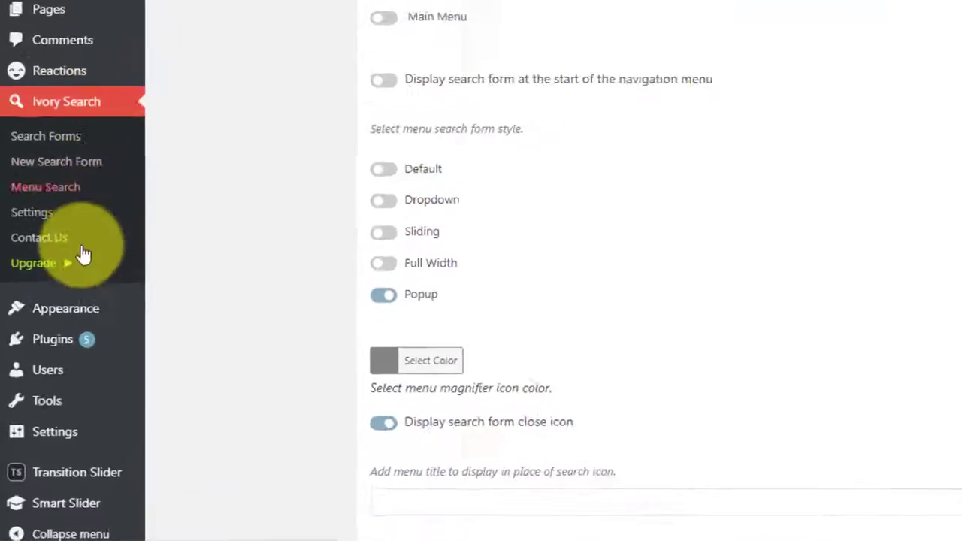
mouse_move(42, 357)
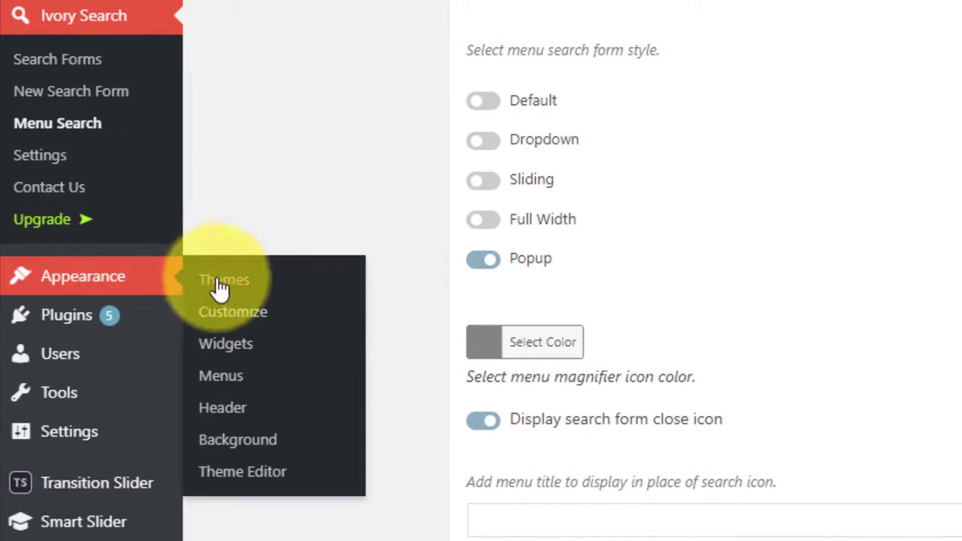
click(230, 349)
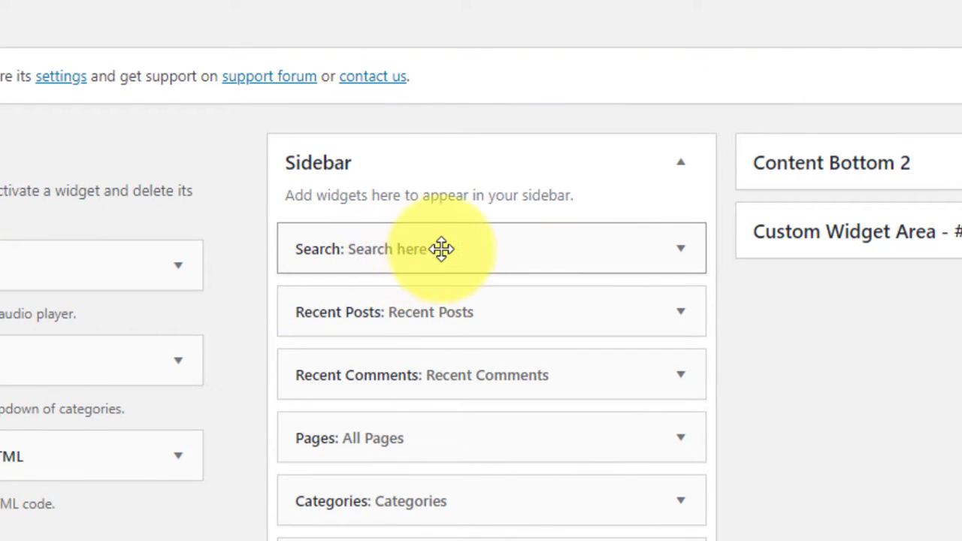
click(679, 251)
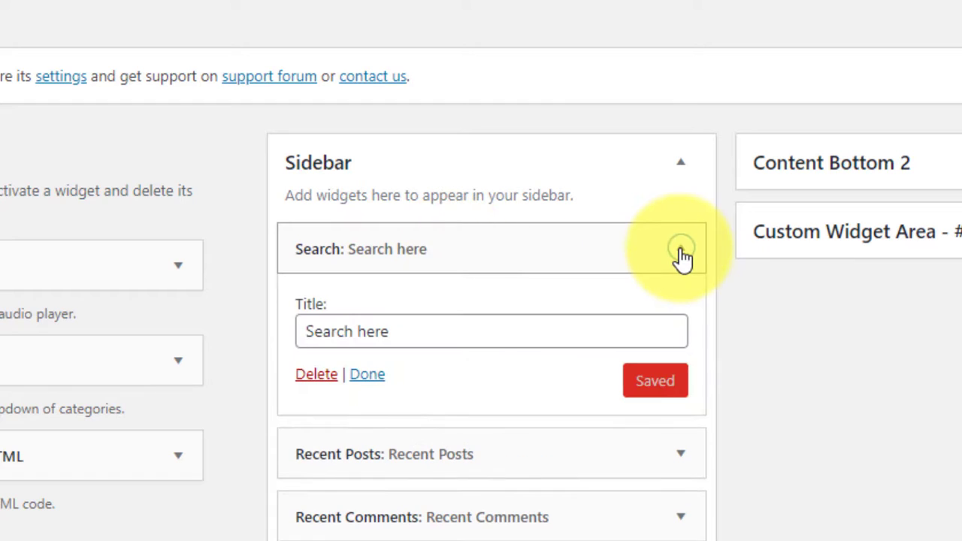
click(327, 378)
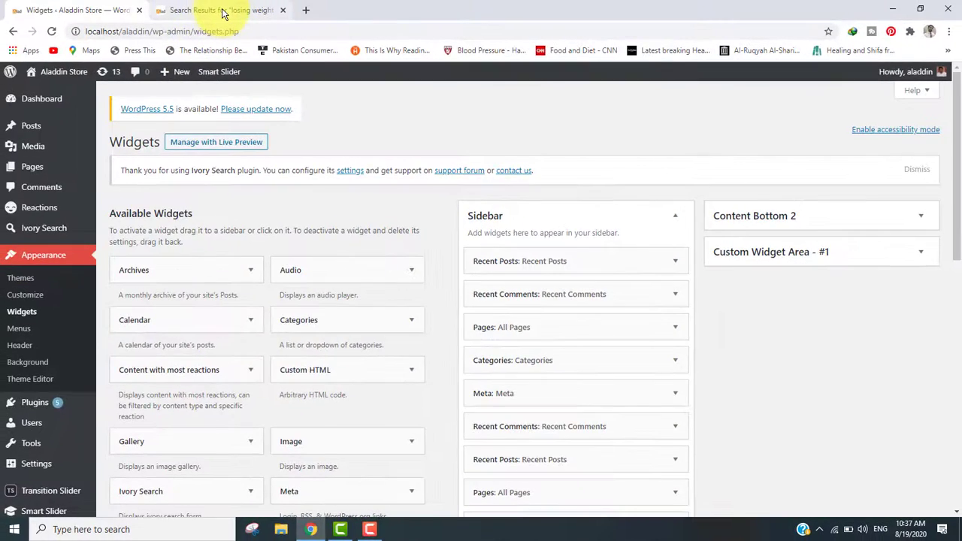
click(222, 10)
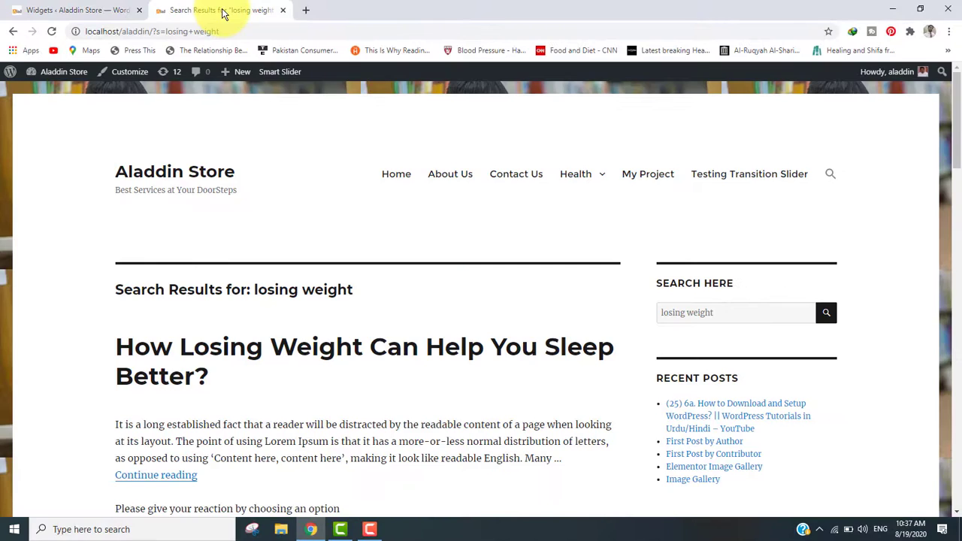
click(51, 33)
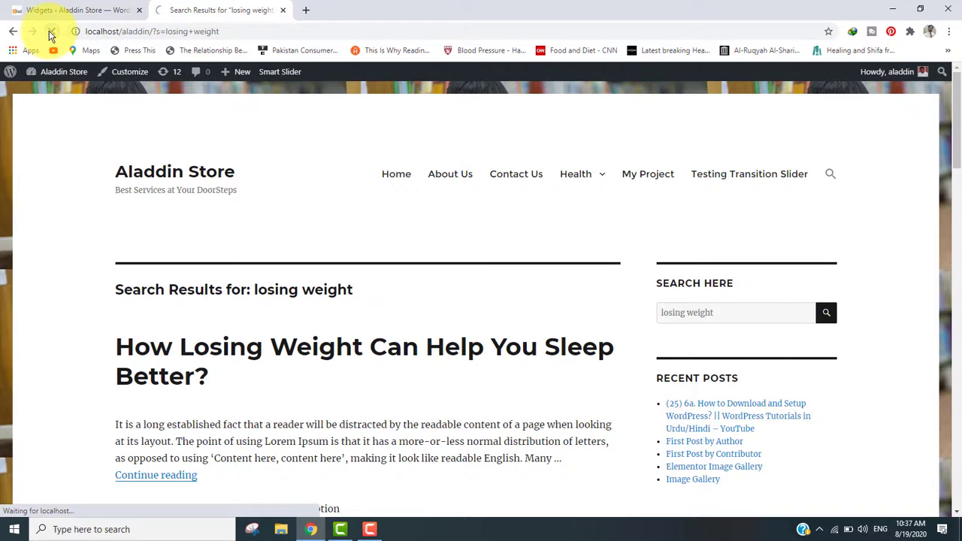